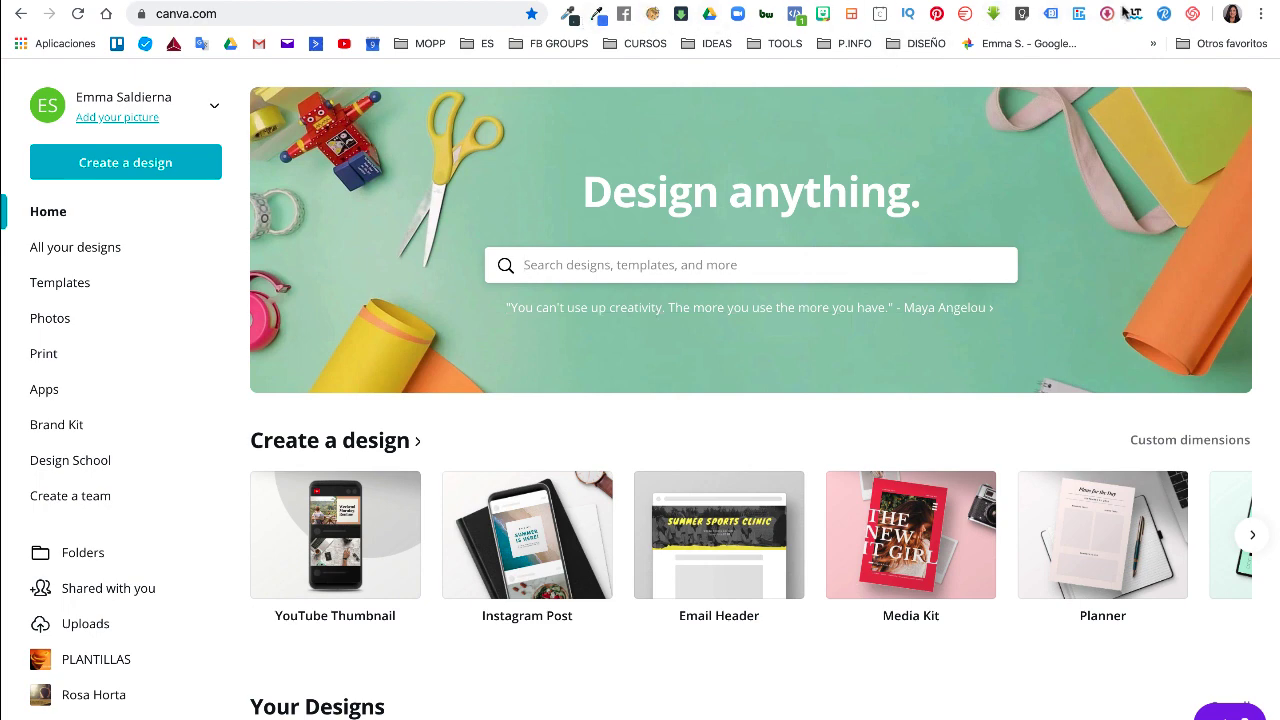
Open the Loom screen recorder over the Canva home page, try the camera bubble's sizes and position, and close the bubble
click(1193, 18)
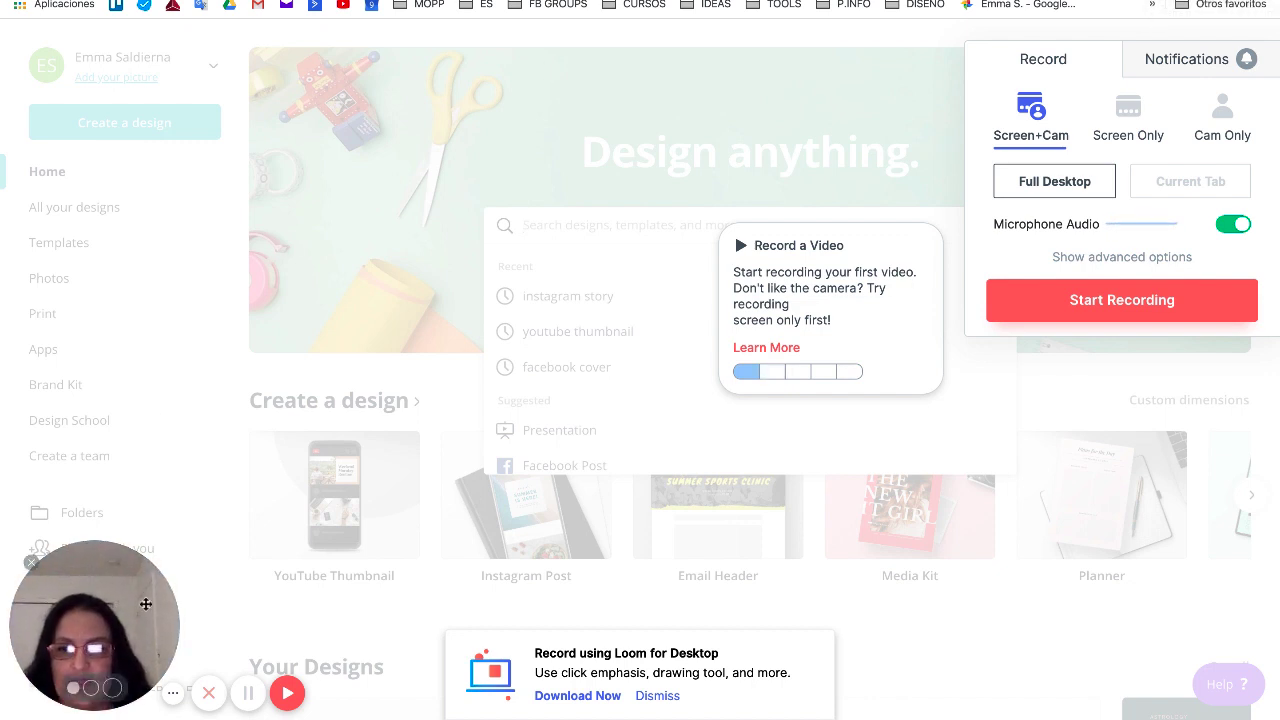
mouse_move(88, 605)
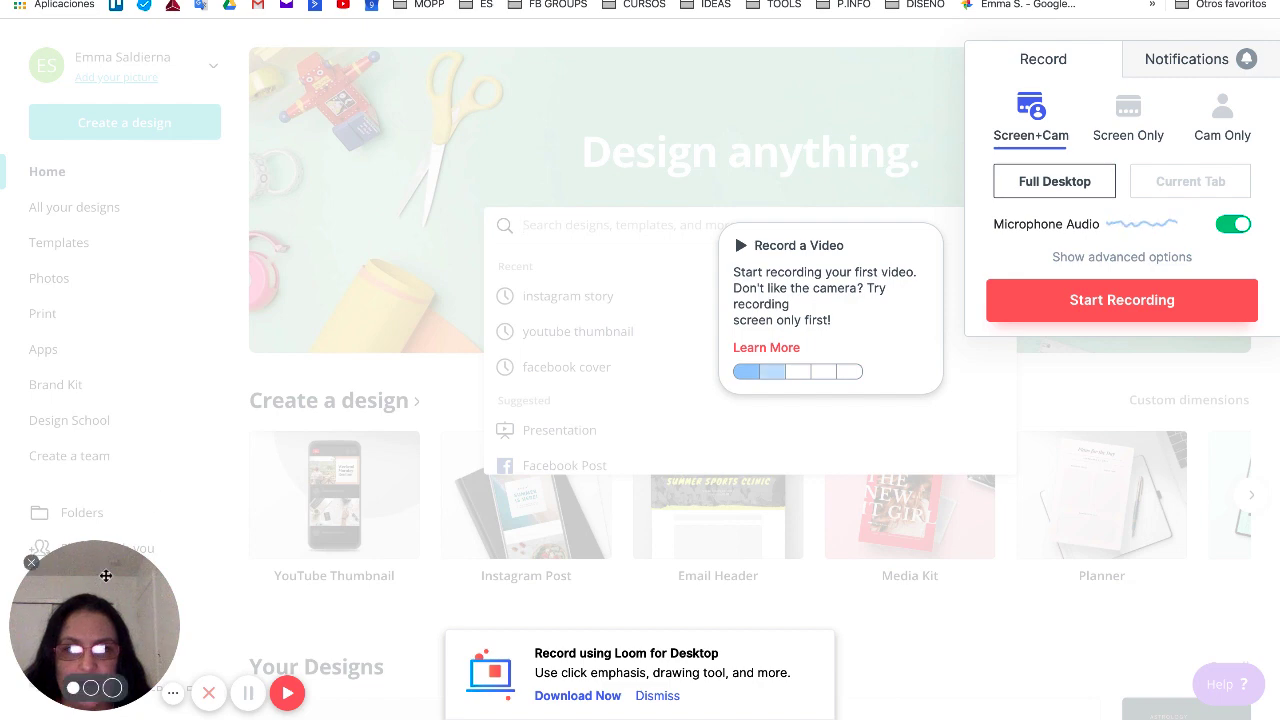
click(90, 687)
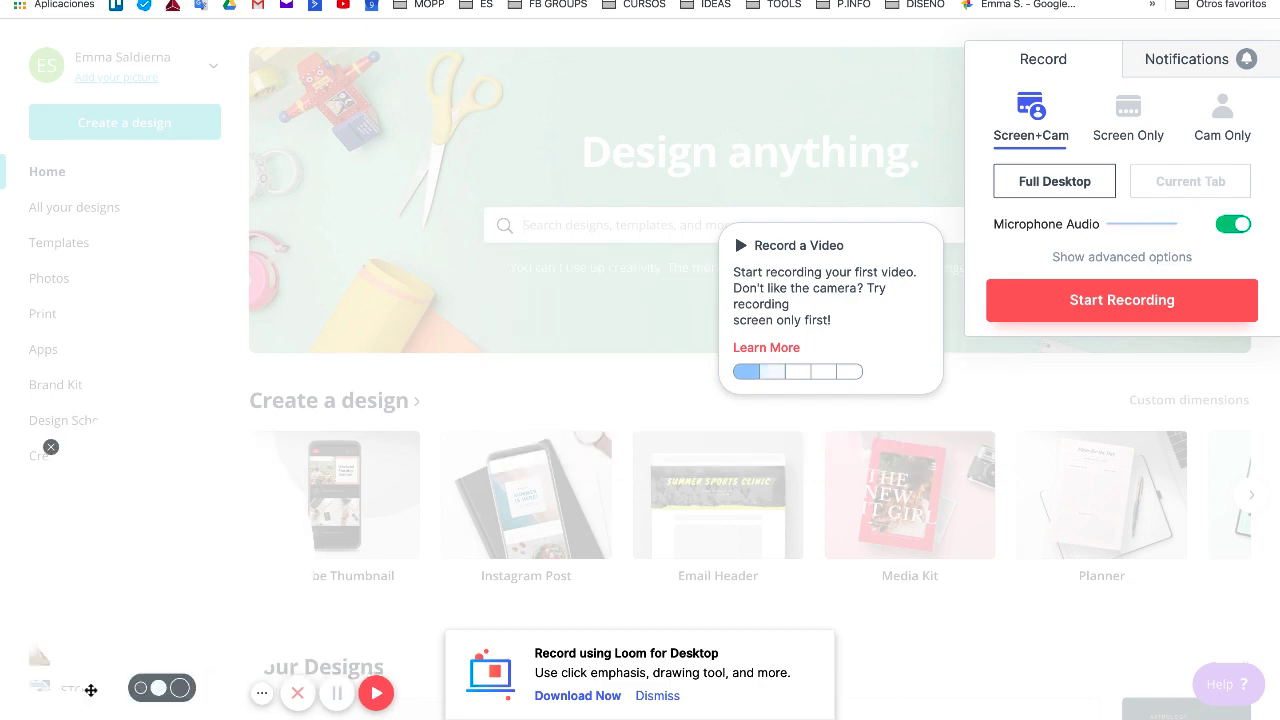
click(181, 687)
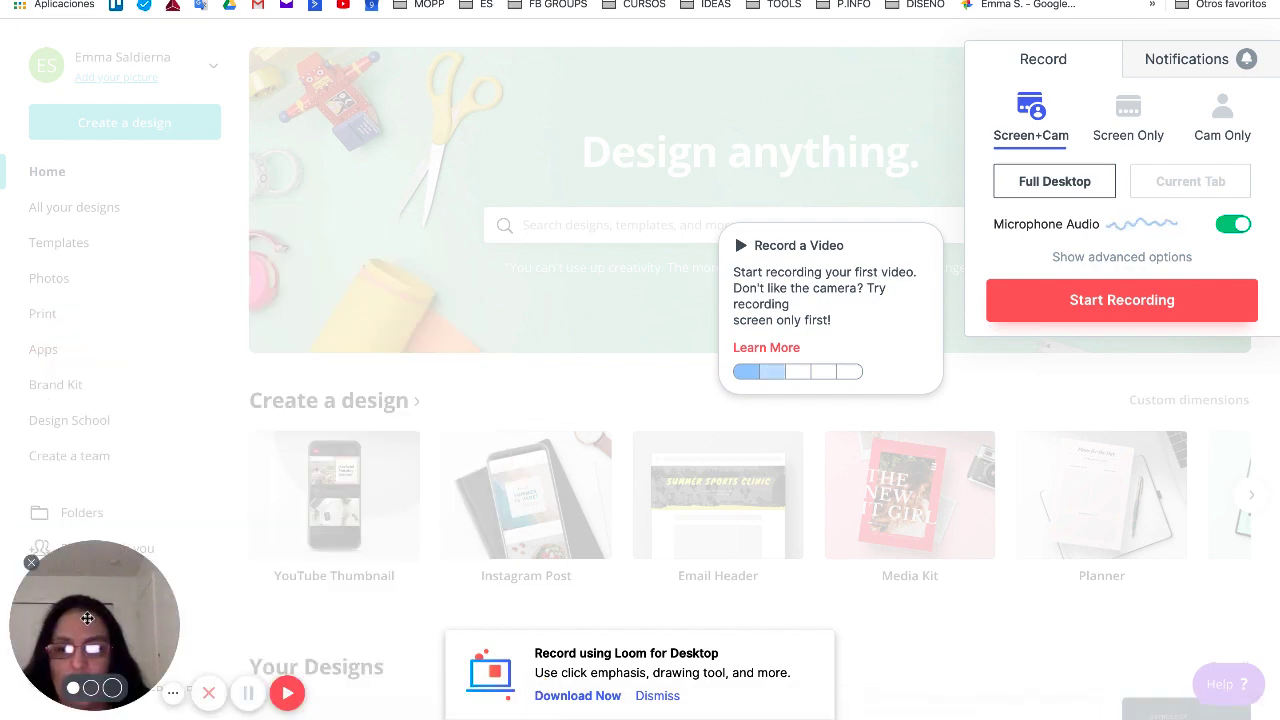
drag(167, 616, 95, 622)
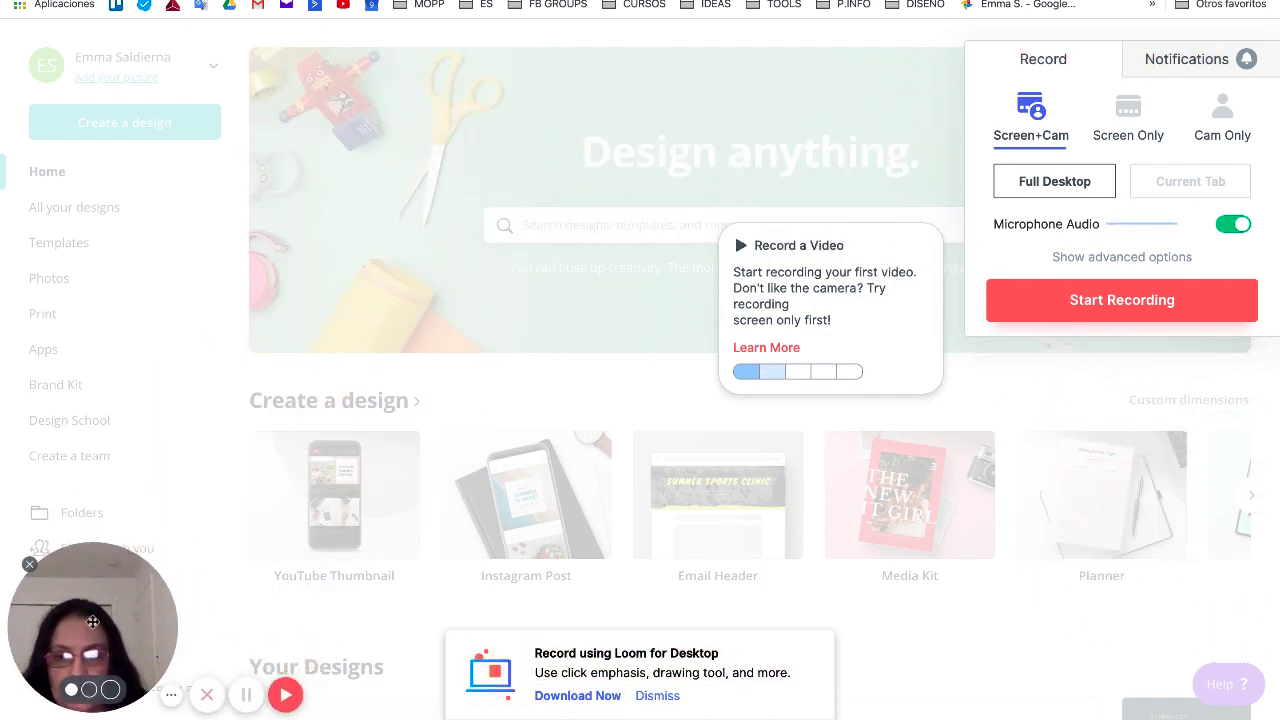
click(30, 564)
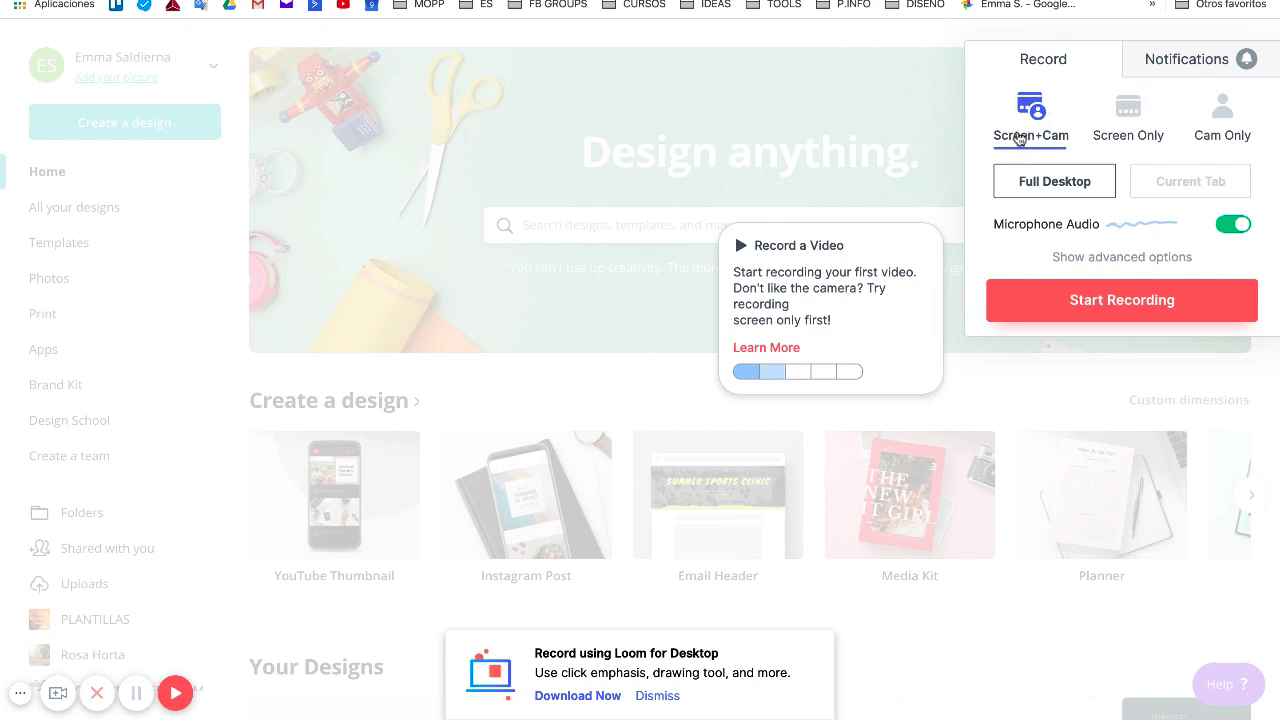
Try the Screen Only and Cam Only recording modes, and return to Screen+Cam
click(1130, 116)
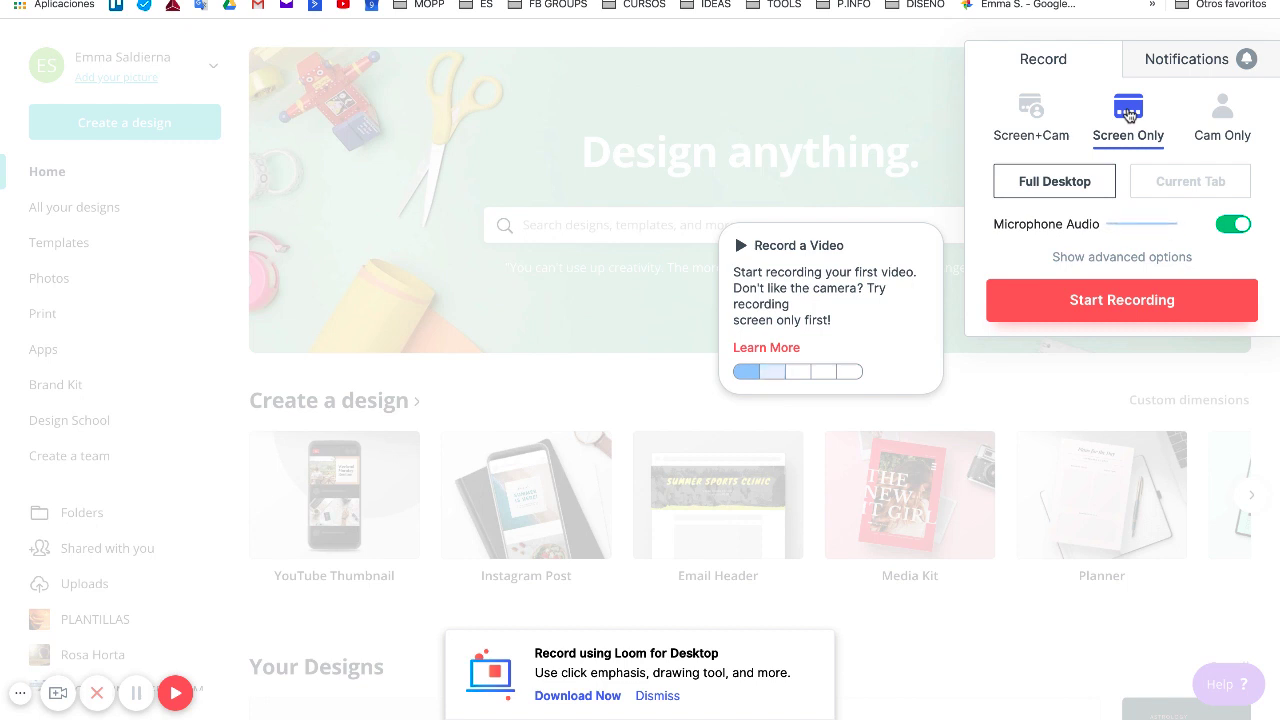
click(1222, 116)
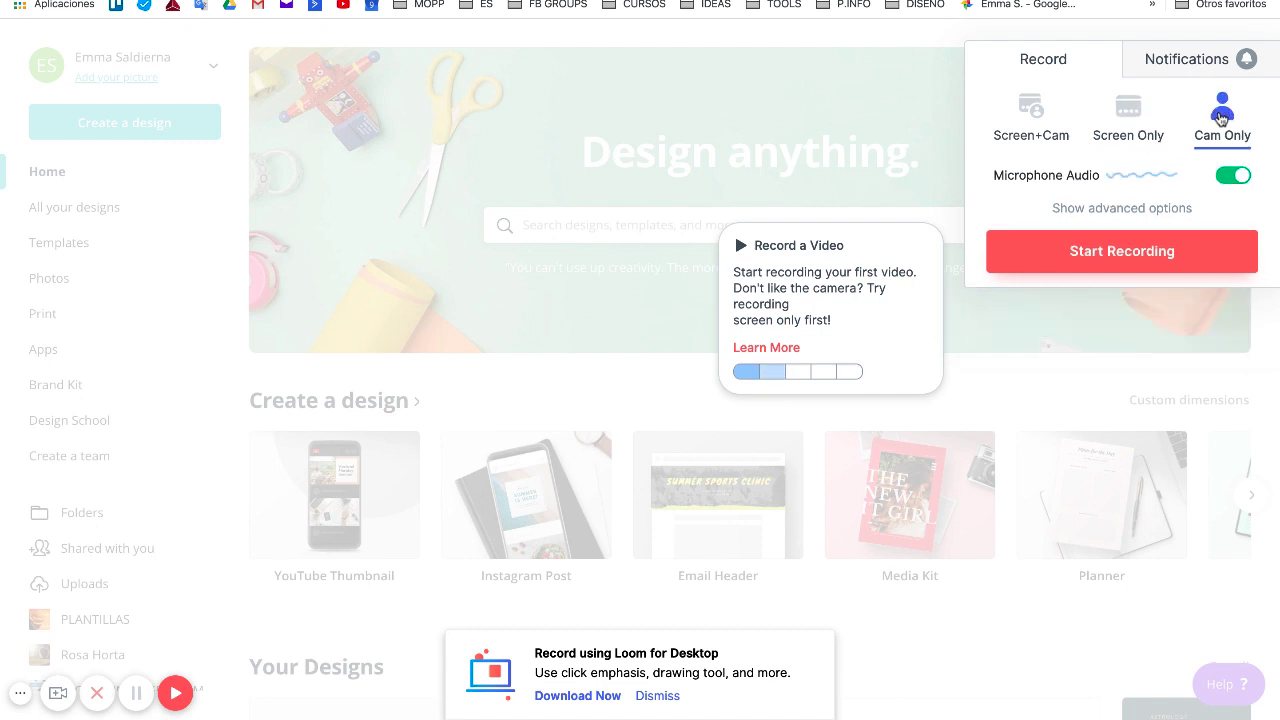
click(1038, 111)
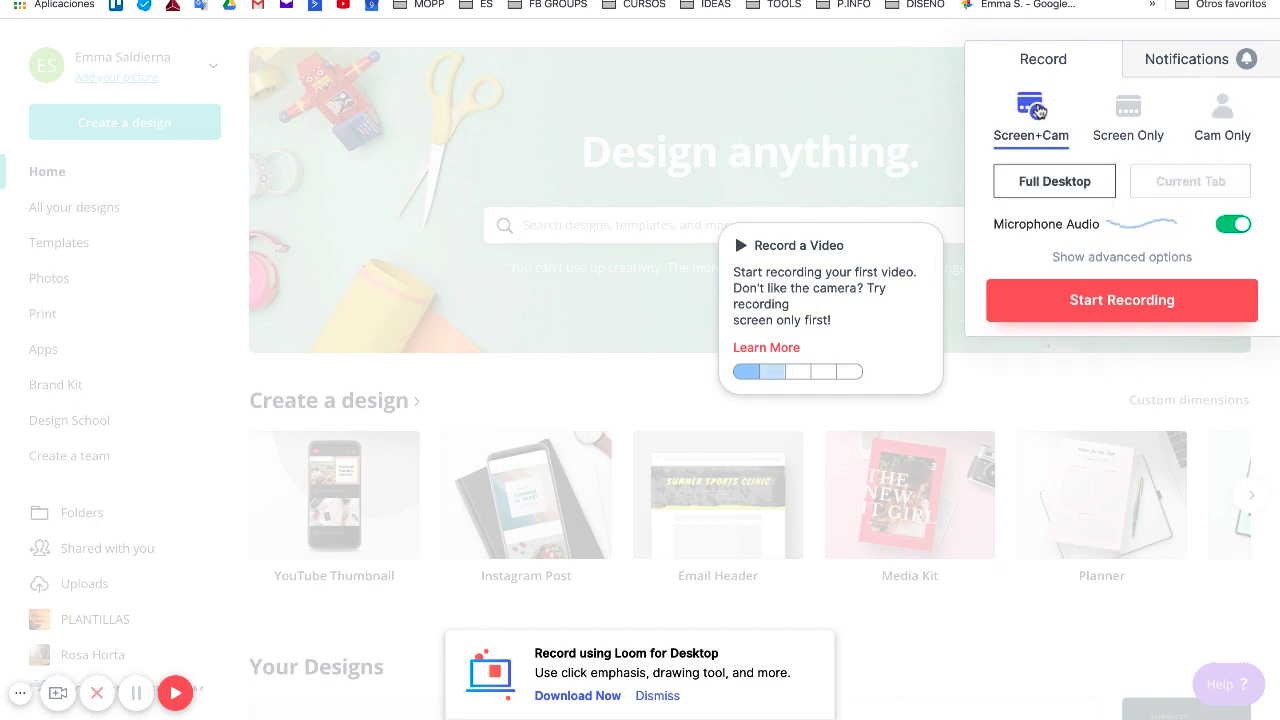
In the advanced options, set the camera source to HD Pro Webcam C920 (046d:082d) and the microphone source to Microphone (0bda:4937)
click(1099, 262)
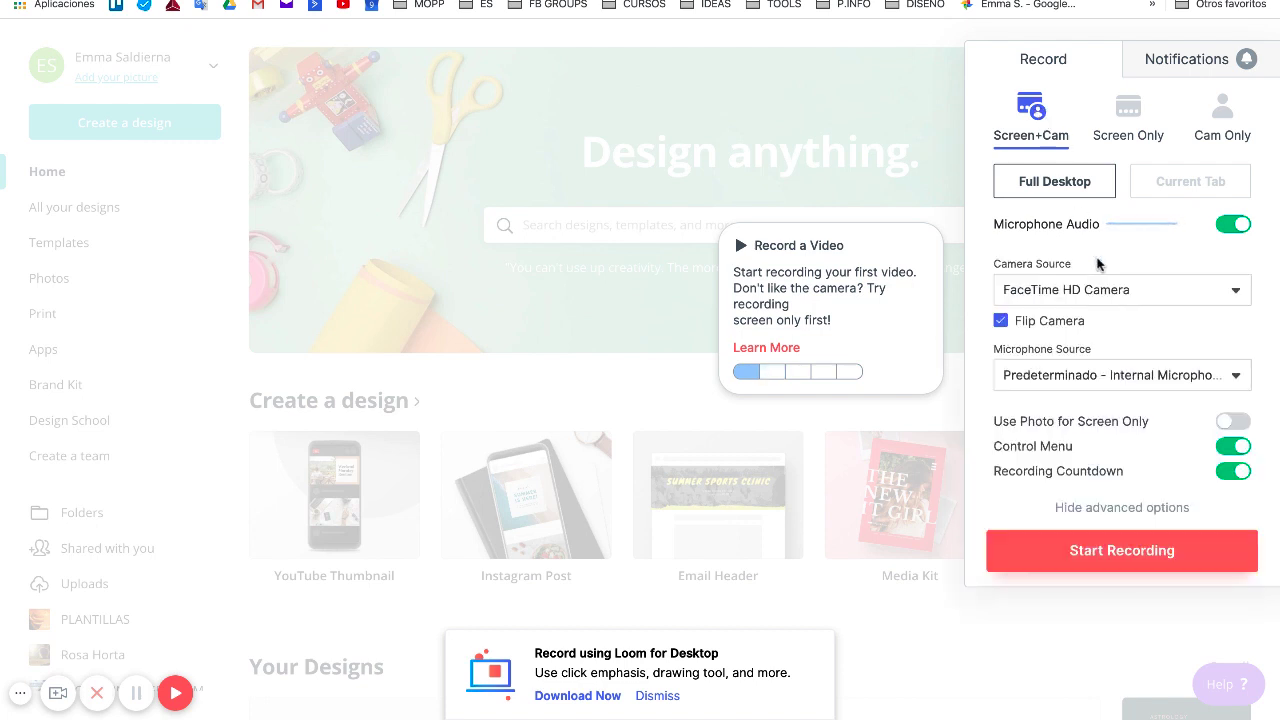
click(1195, 288)
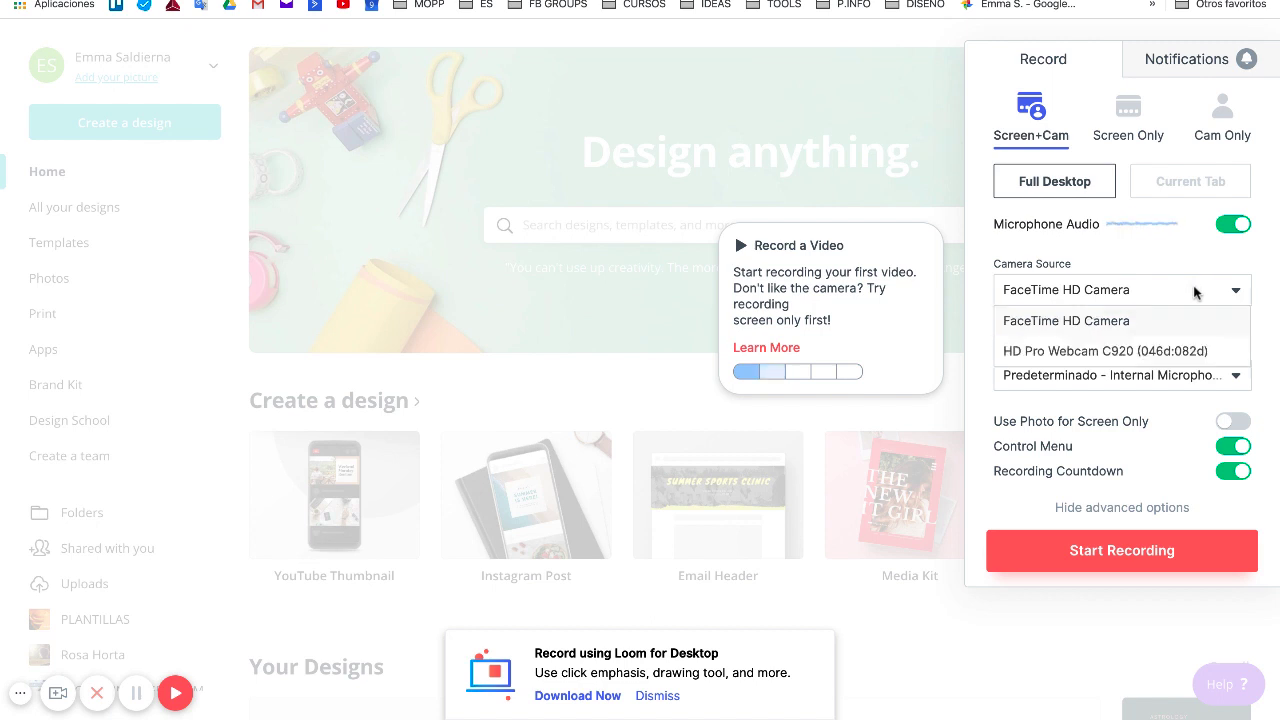
click(1070, 350)
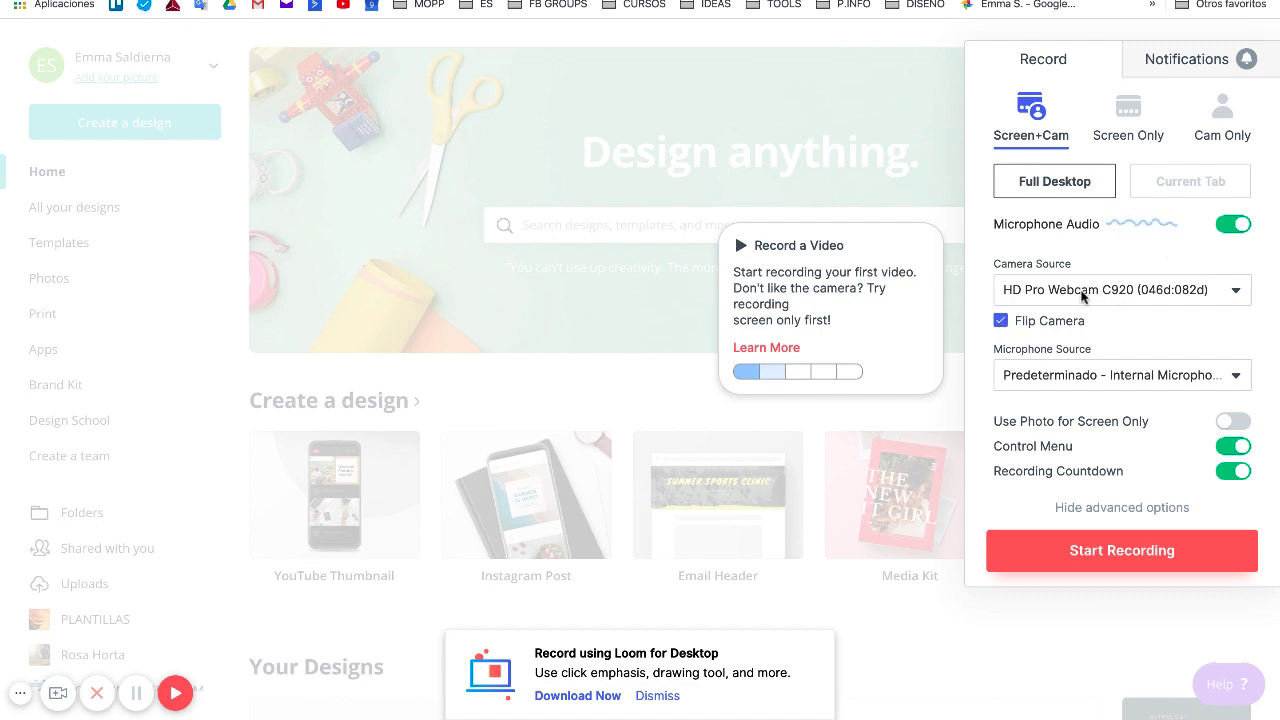
click(1062, 376)
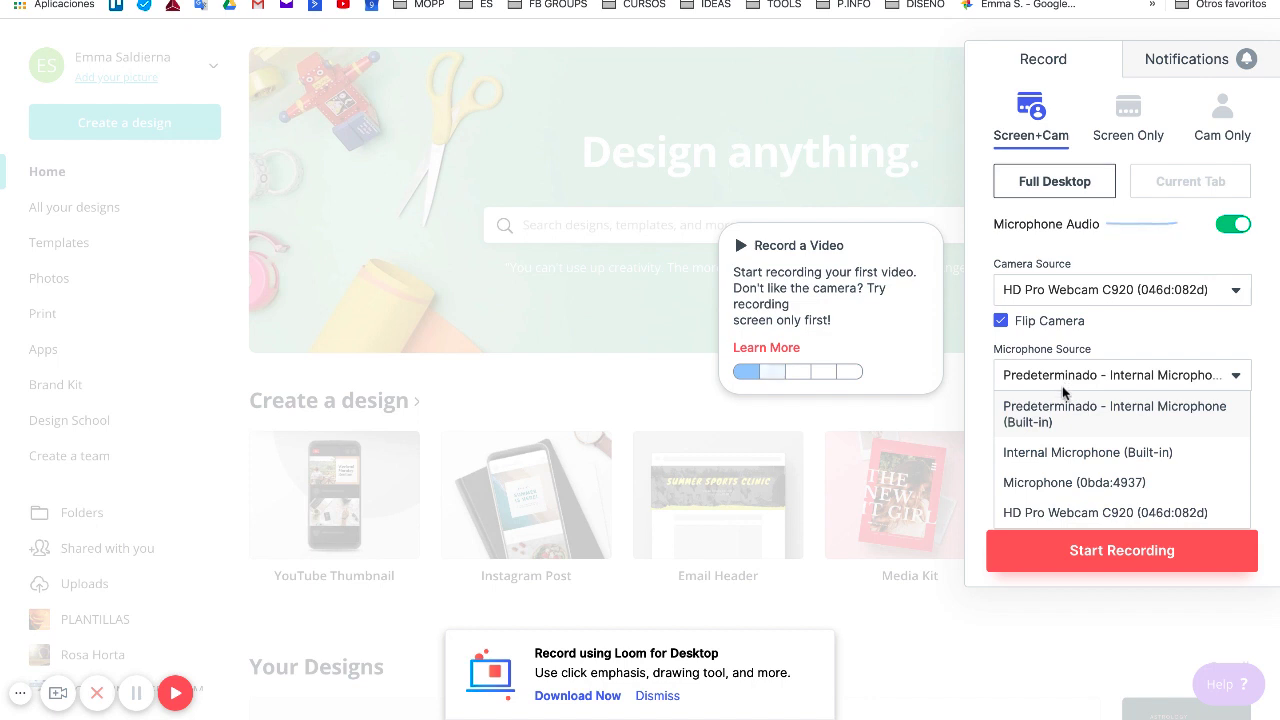
click(1062, 479)
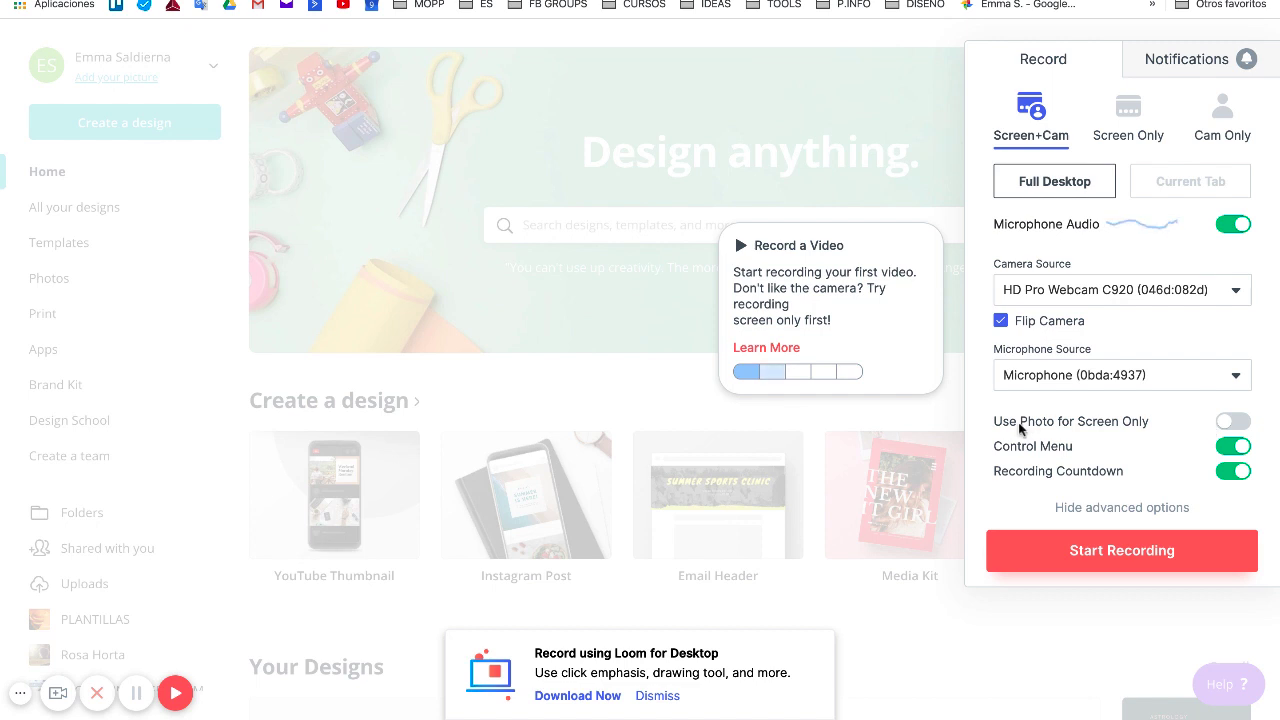
Turn Use Photo for Screen Only on and off again, and hide the advanced options
click(1236, 423)
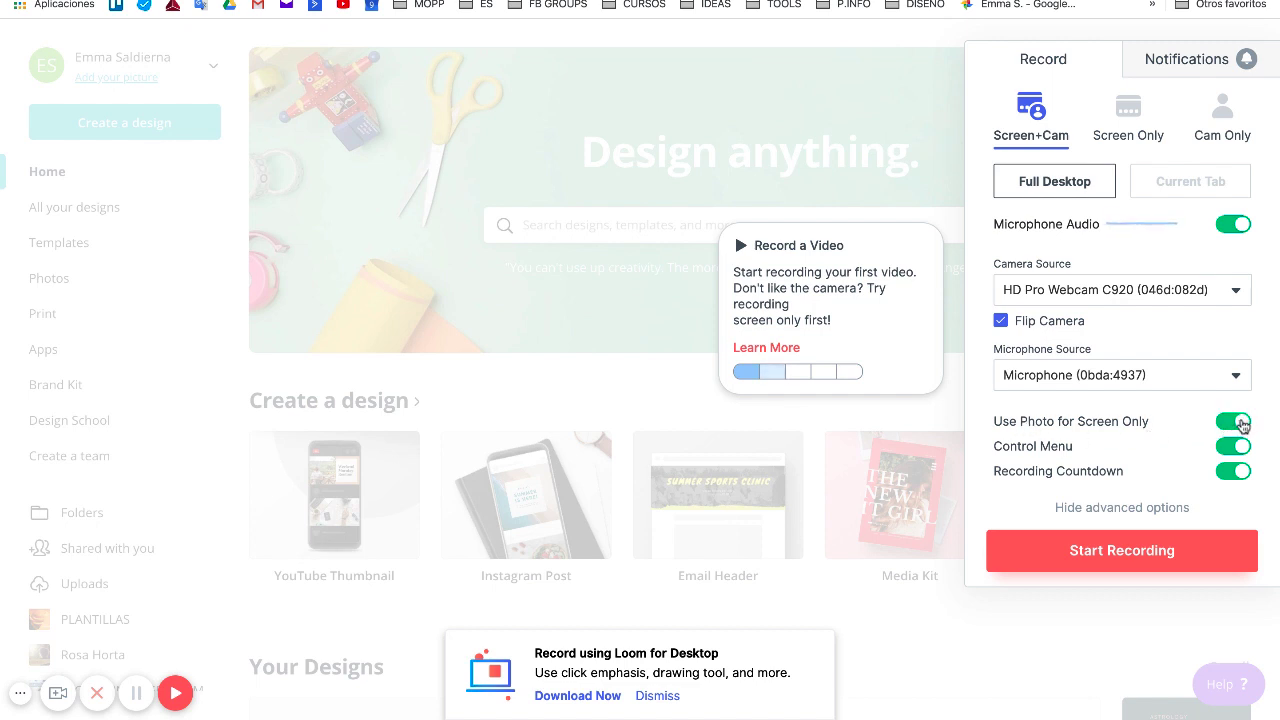
click(1239, 423)
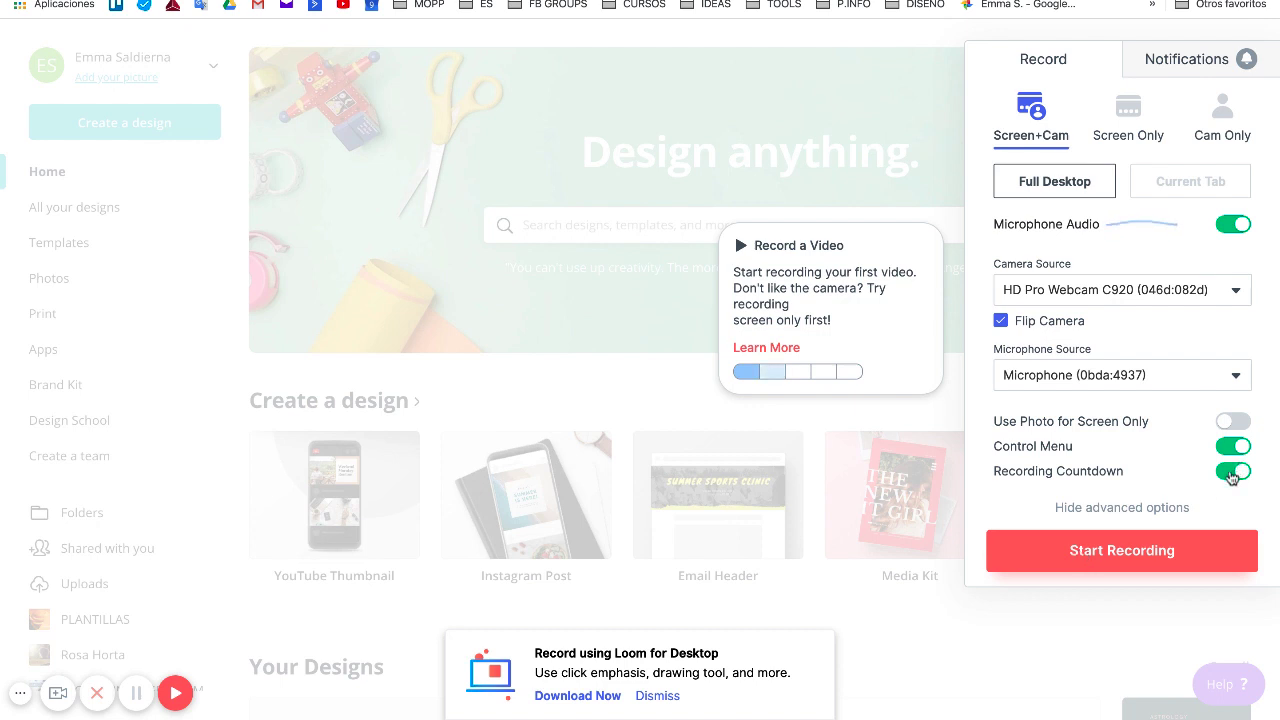
click(1104, 515)
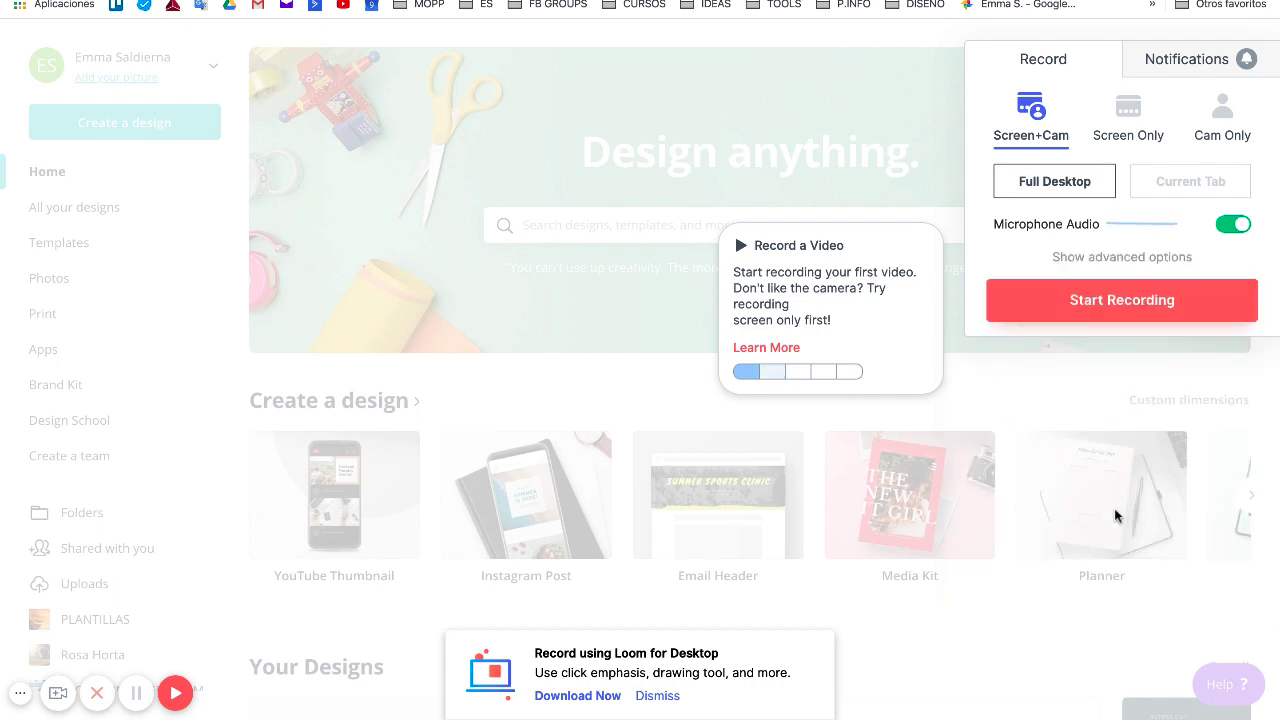
Compare the recording modes, choose Screen Only with Full Desktop, and start the recording
click(1124, 126)
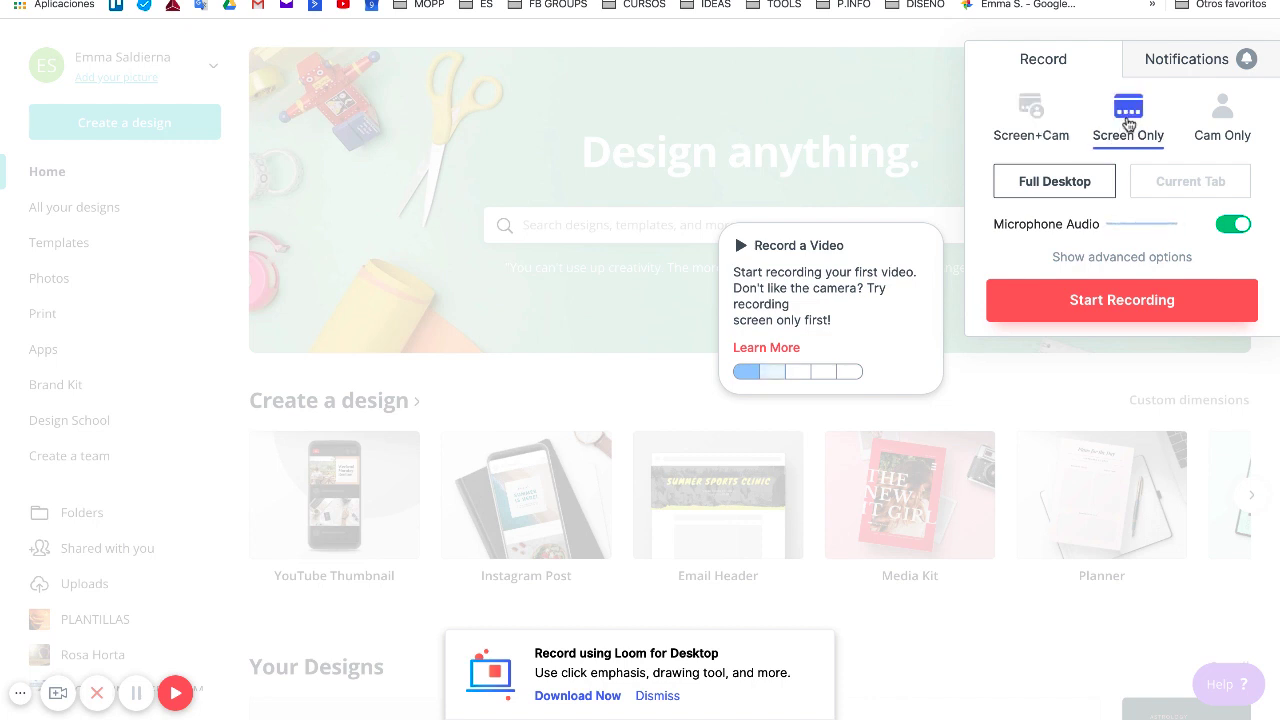
click(1028, 121)
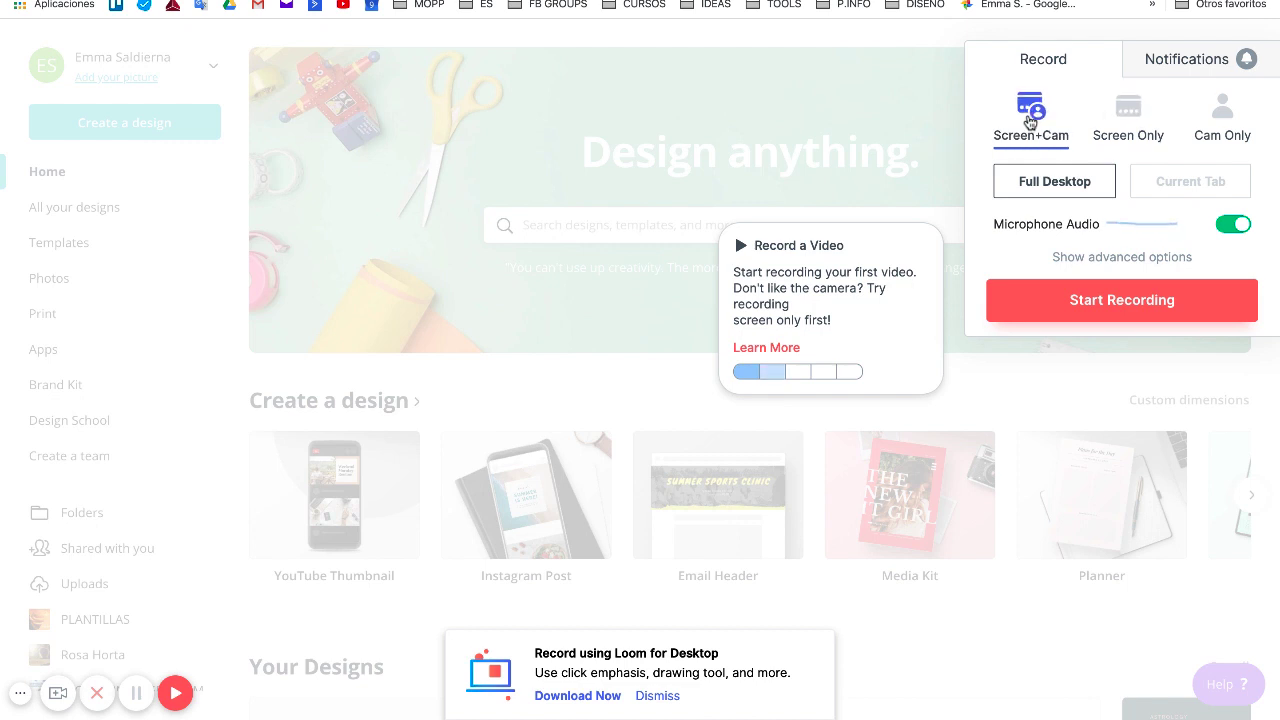
click(1128, 118)
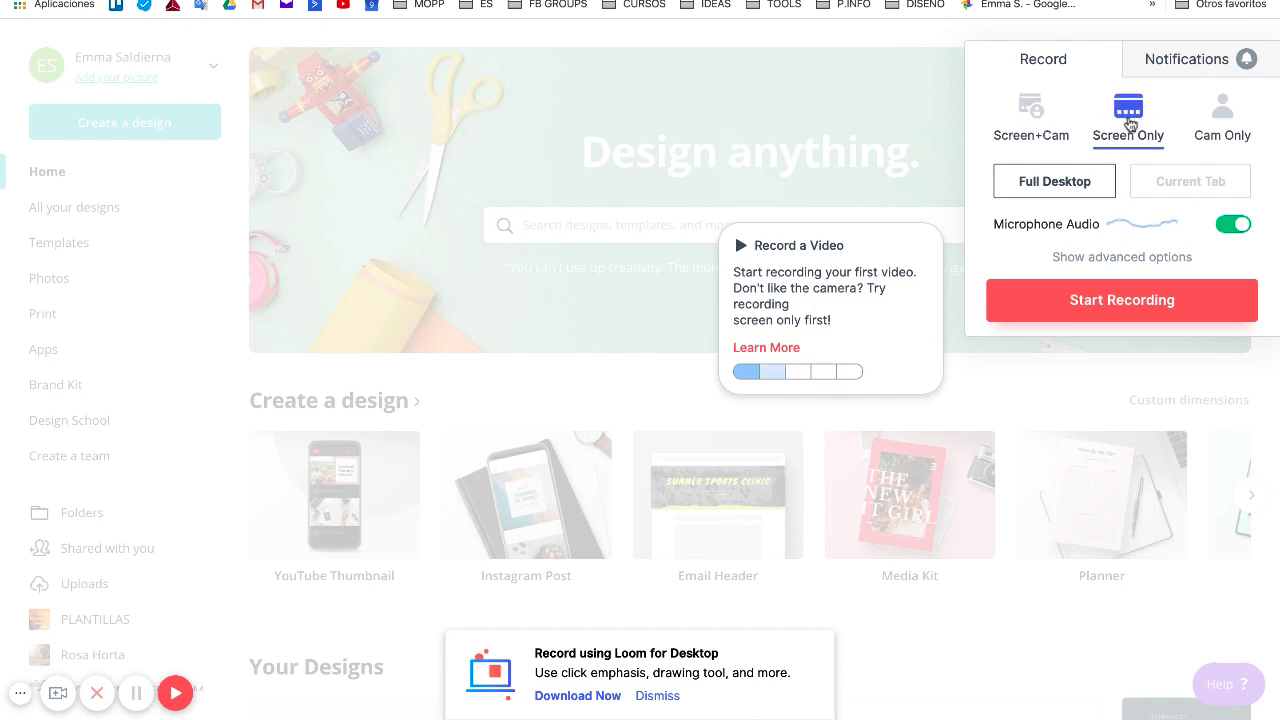
click(1227, 112)
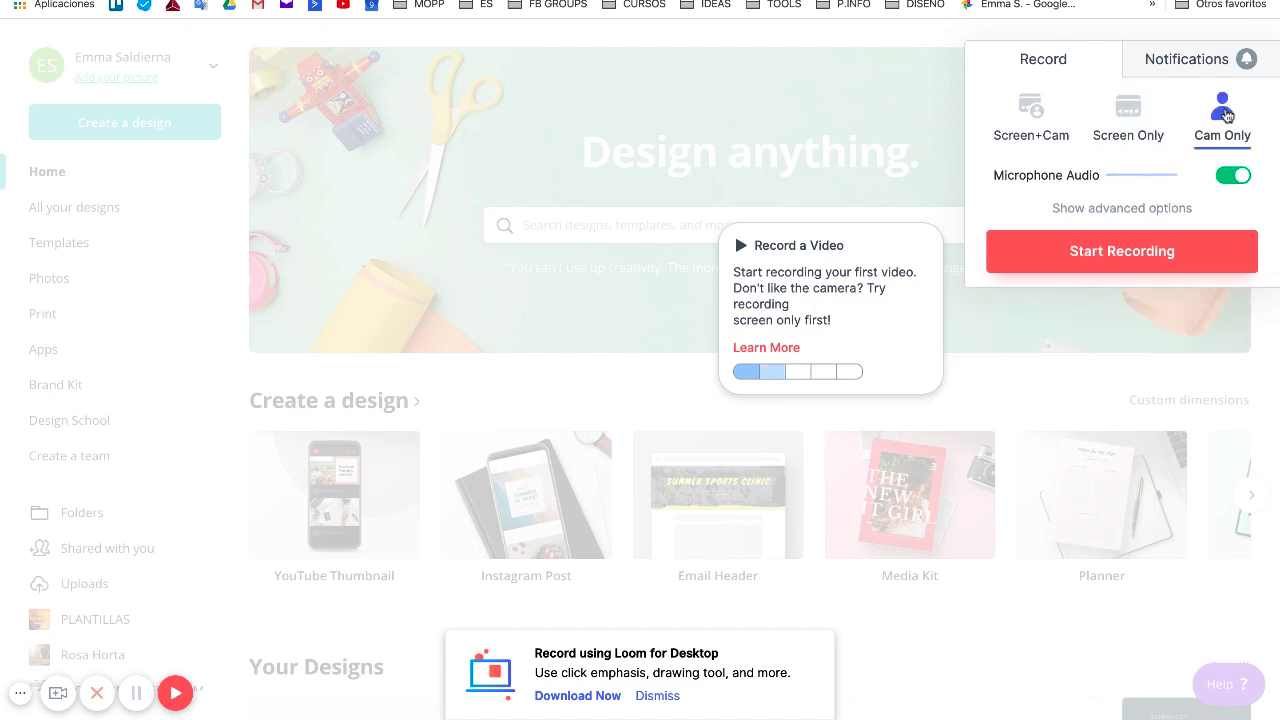
click(1131, 118)
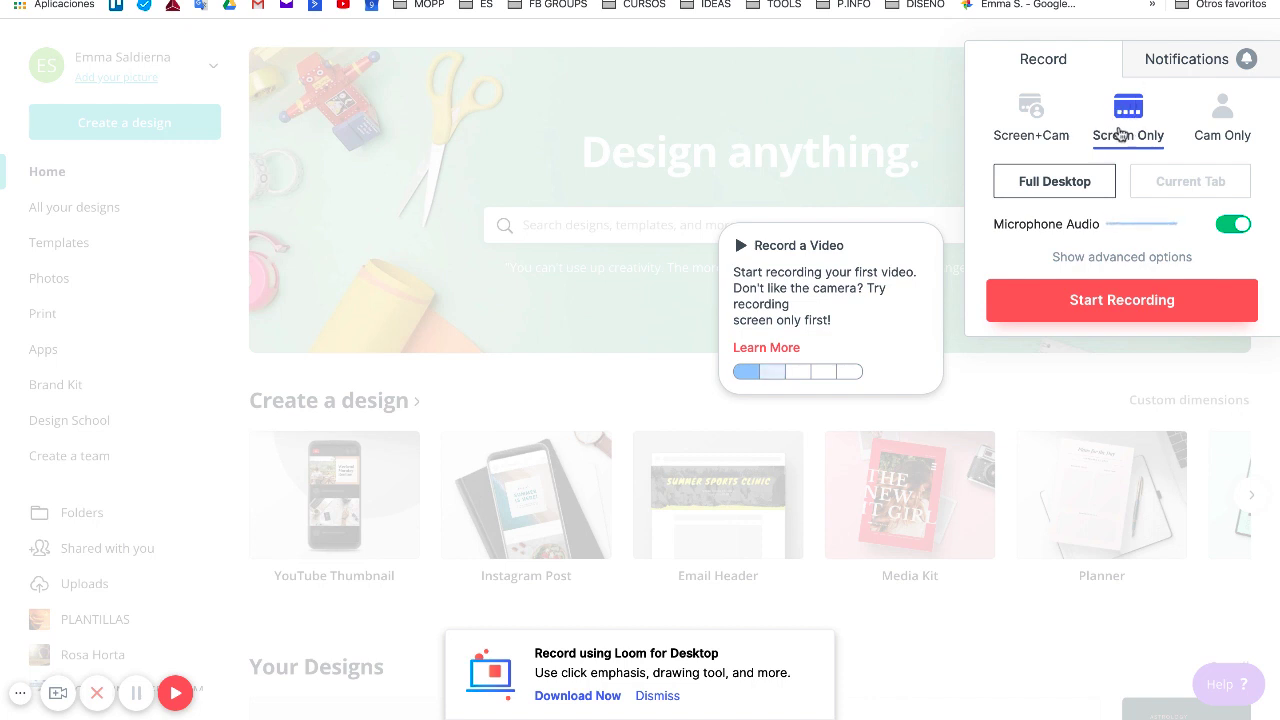
click(1045, 301)
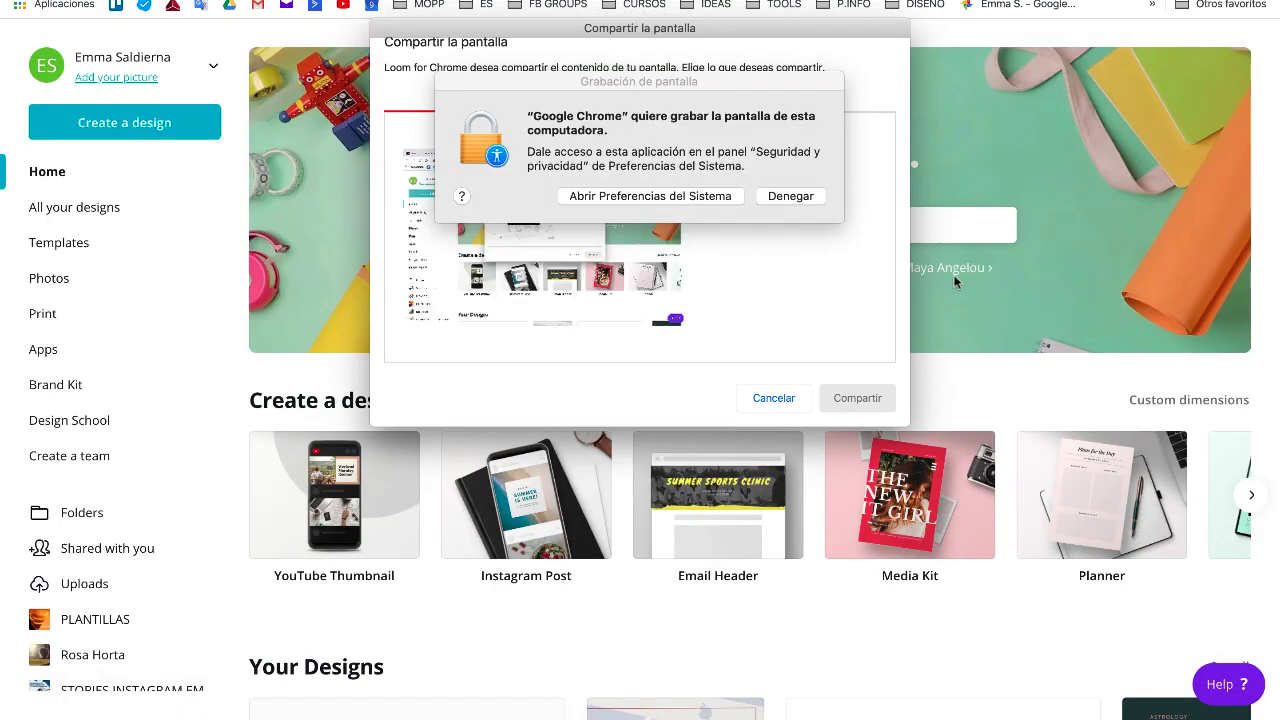
Unlock the system's screen recording privacy settings with the account password and allow Google Chrome to record the screen
click(671, 197)
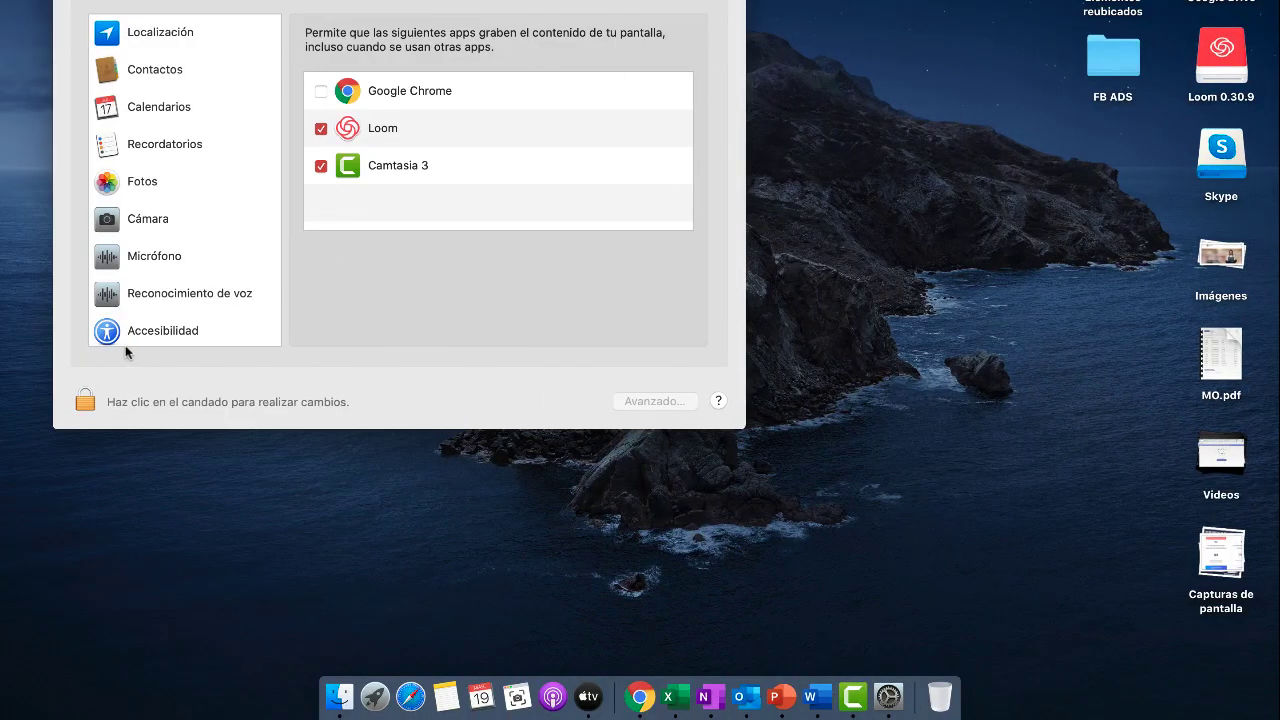
click(85, 403)
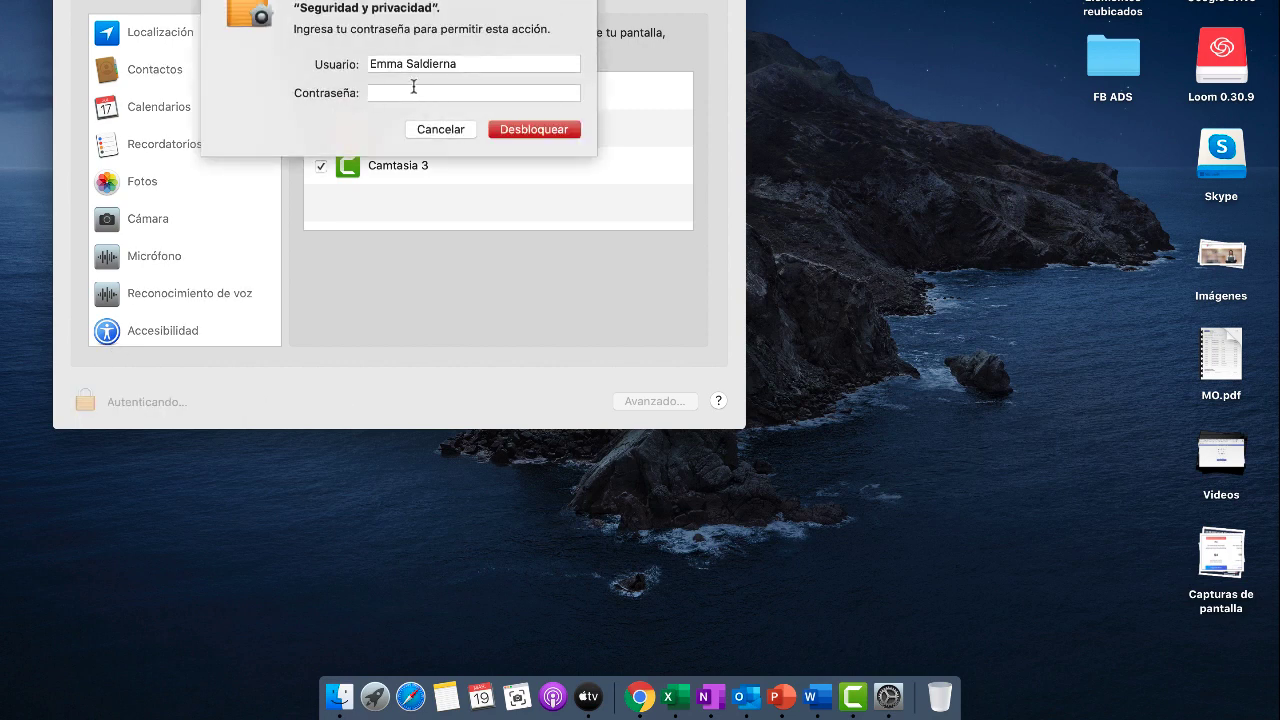
click(561, 131)
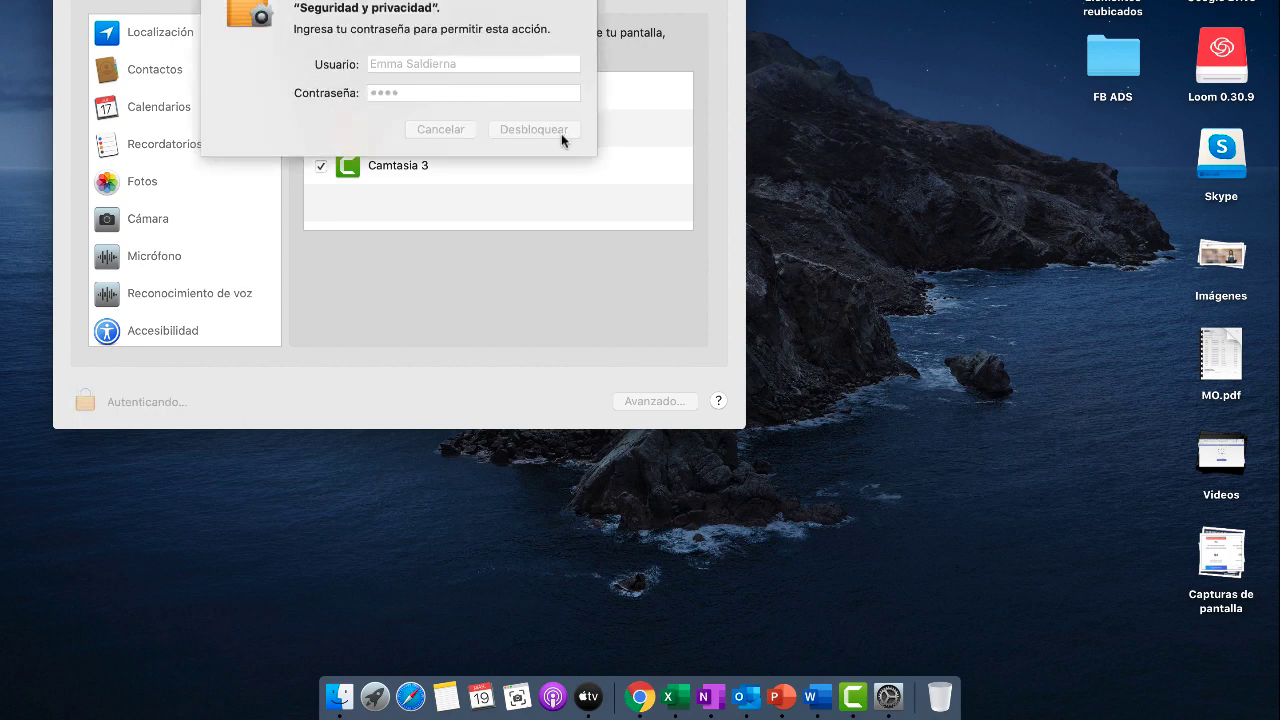
click(321, 91)
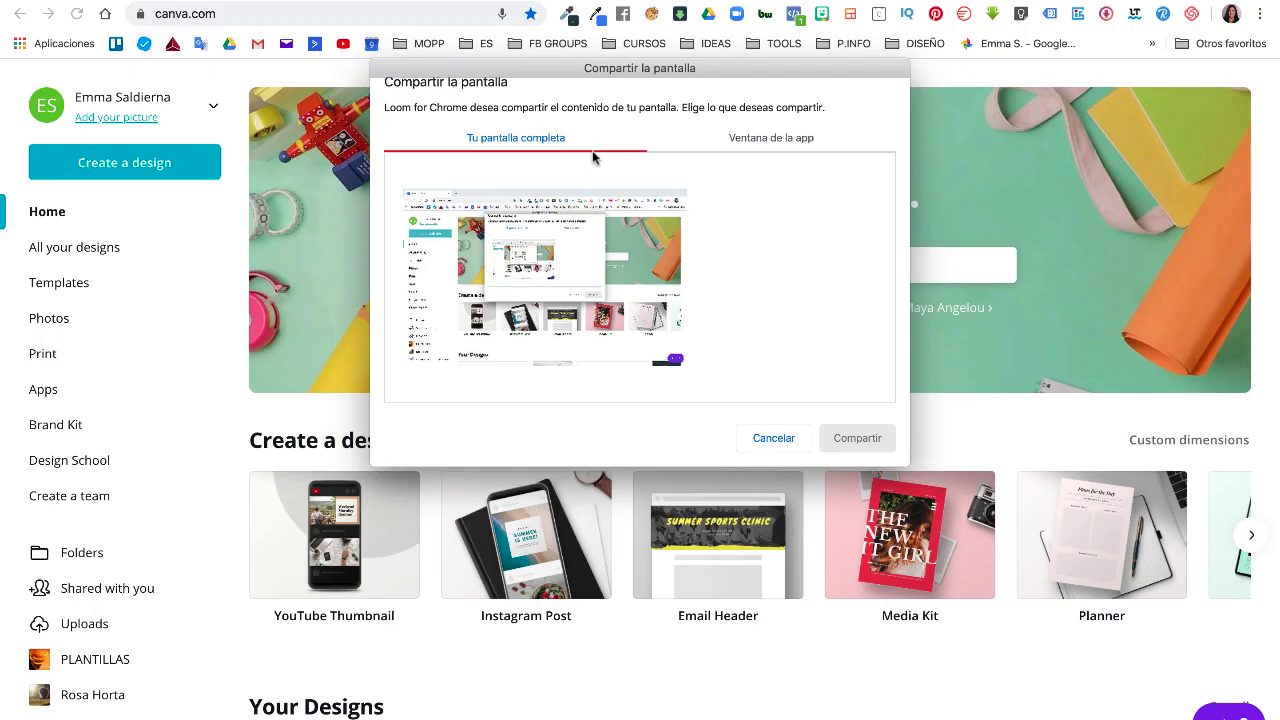
Compare the full-screen and app-window choices for what Loom can share
click(782, 137)
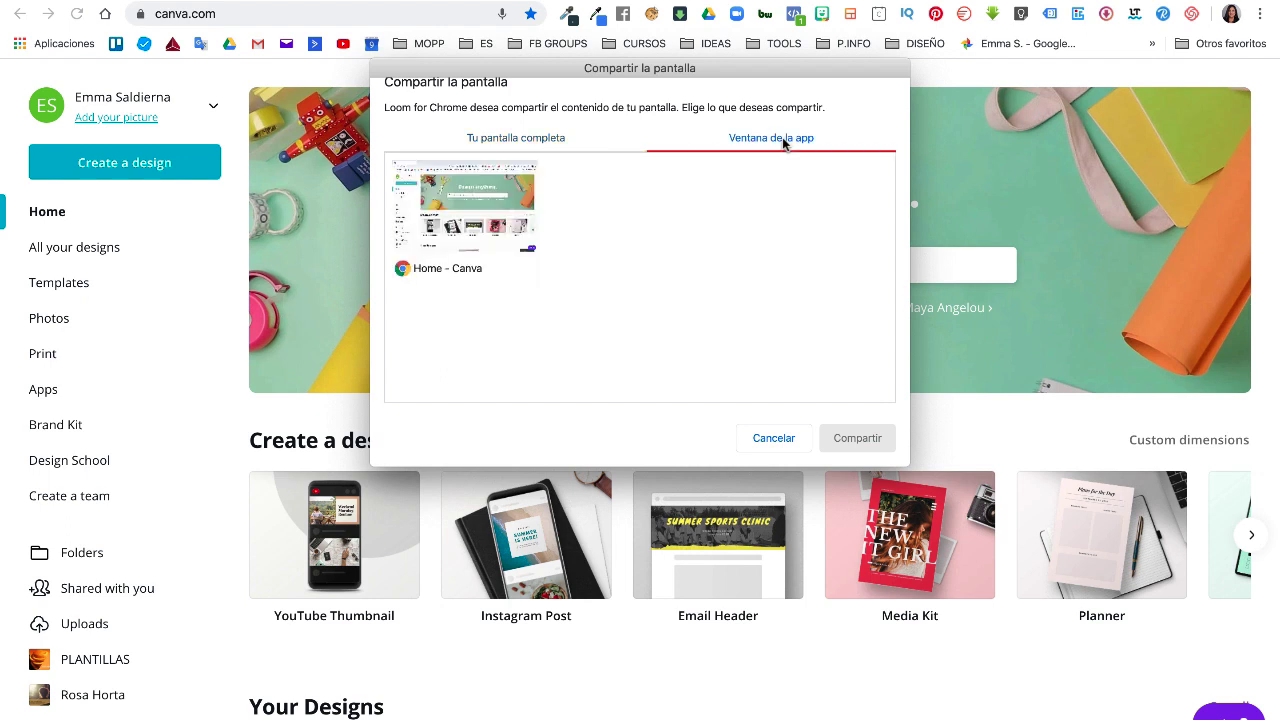
click(540, 139)
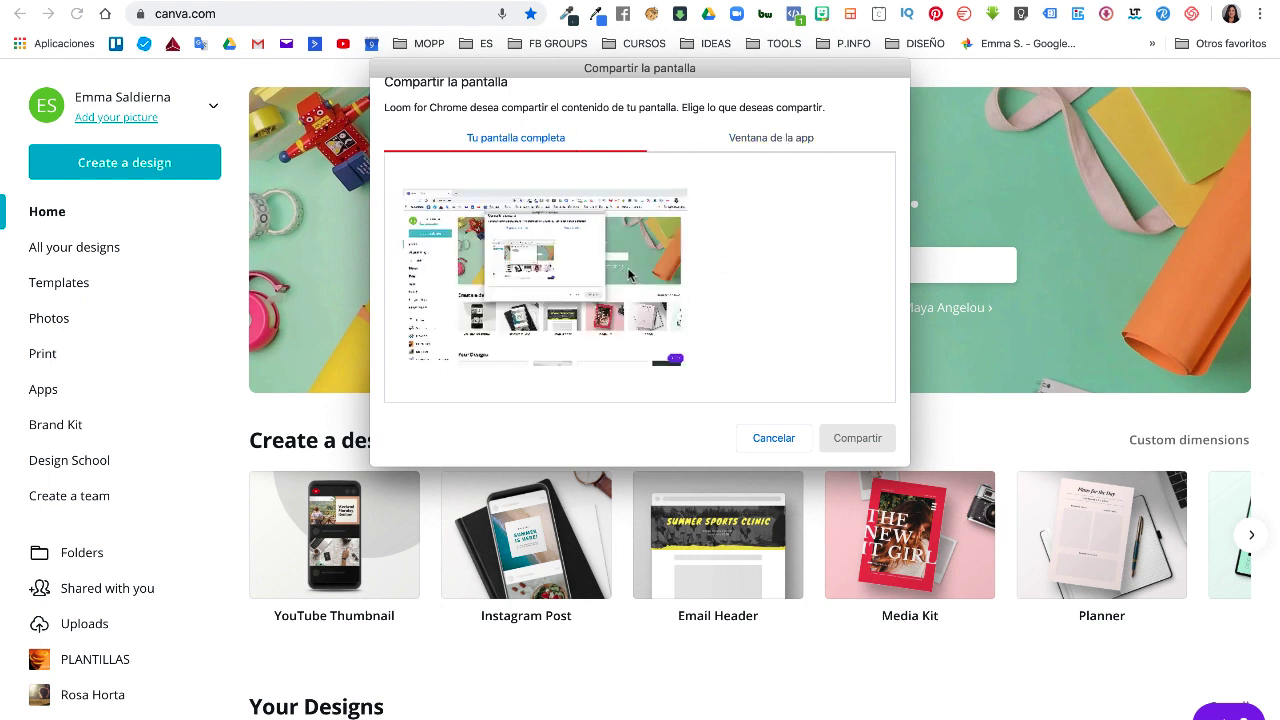
click(776, 142)
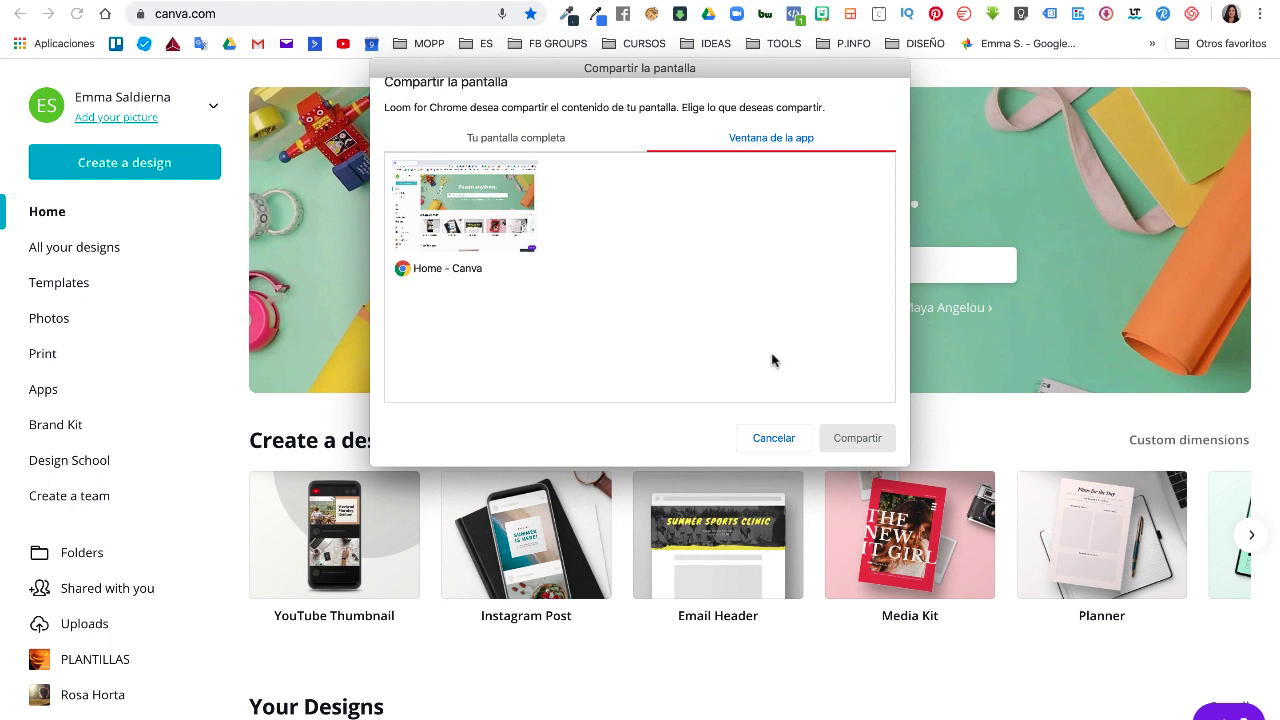
click(537, 140)
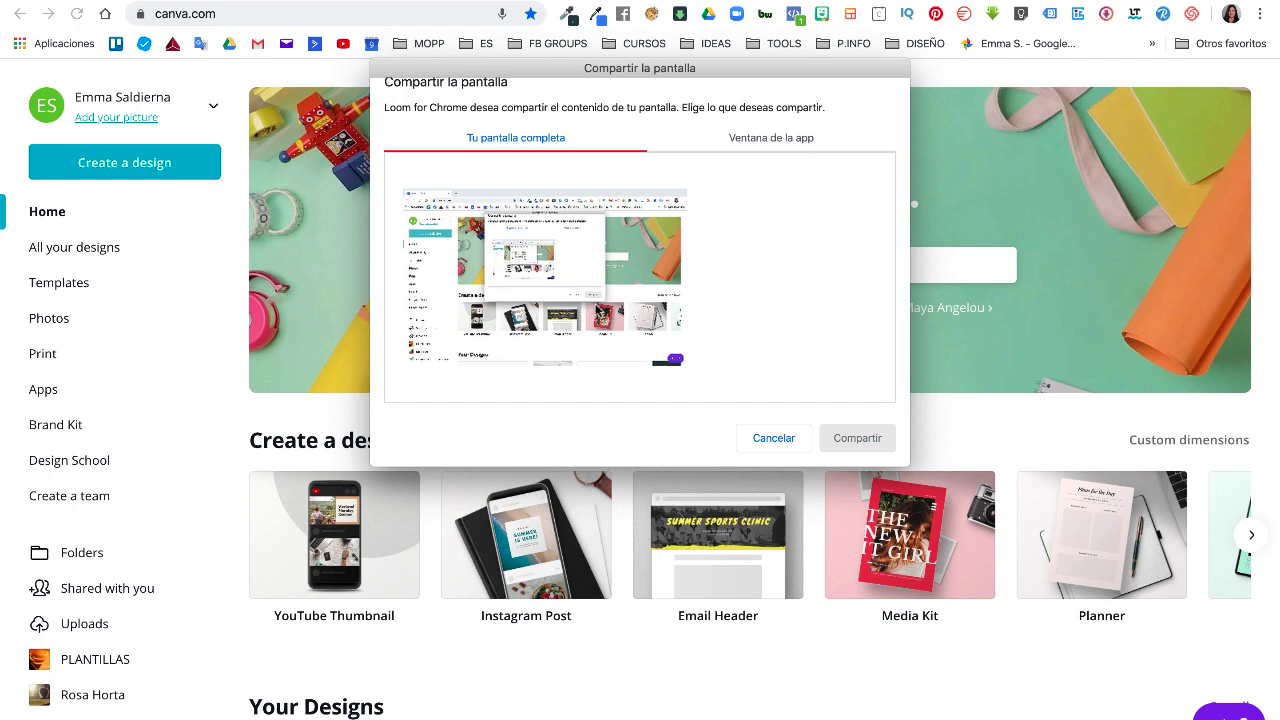
Share the entire screen with Loom for Chrome and hide the screen-sharing notice
click(634, 292)
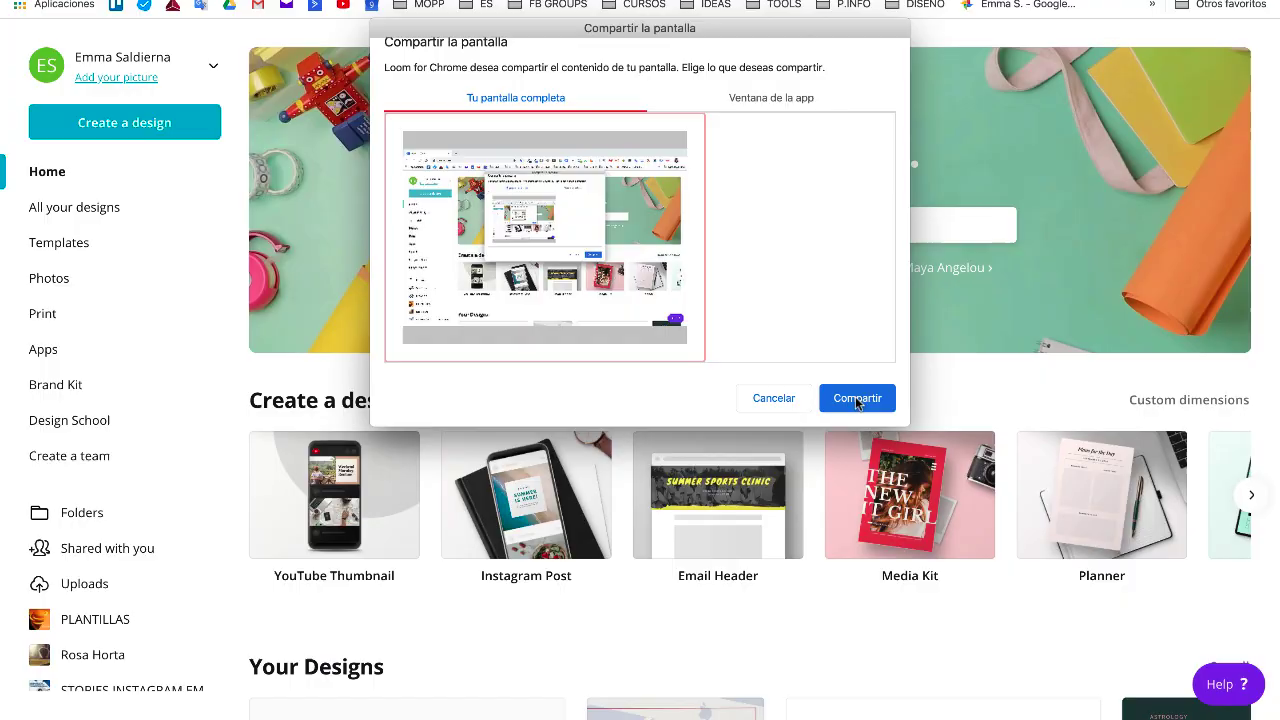
click(857, 440)
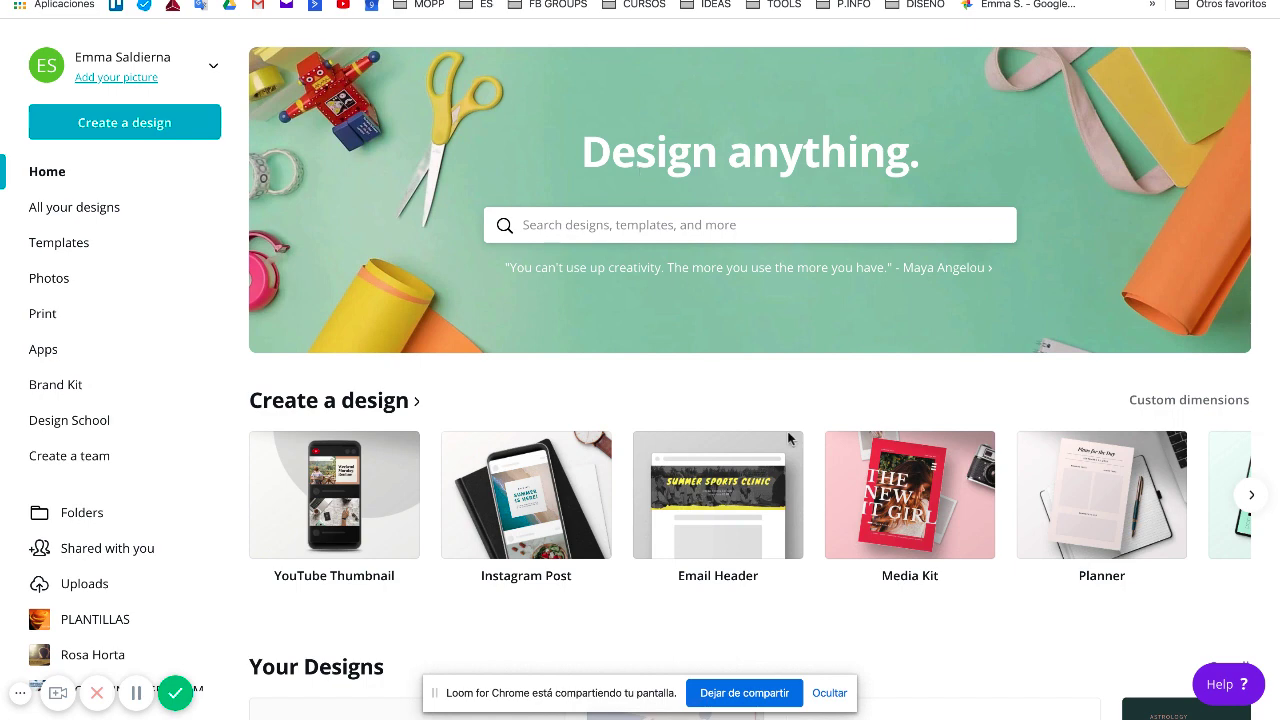
click(829, 694)
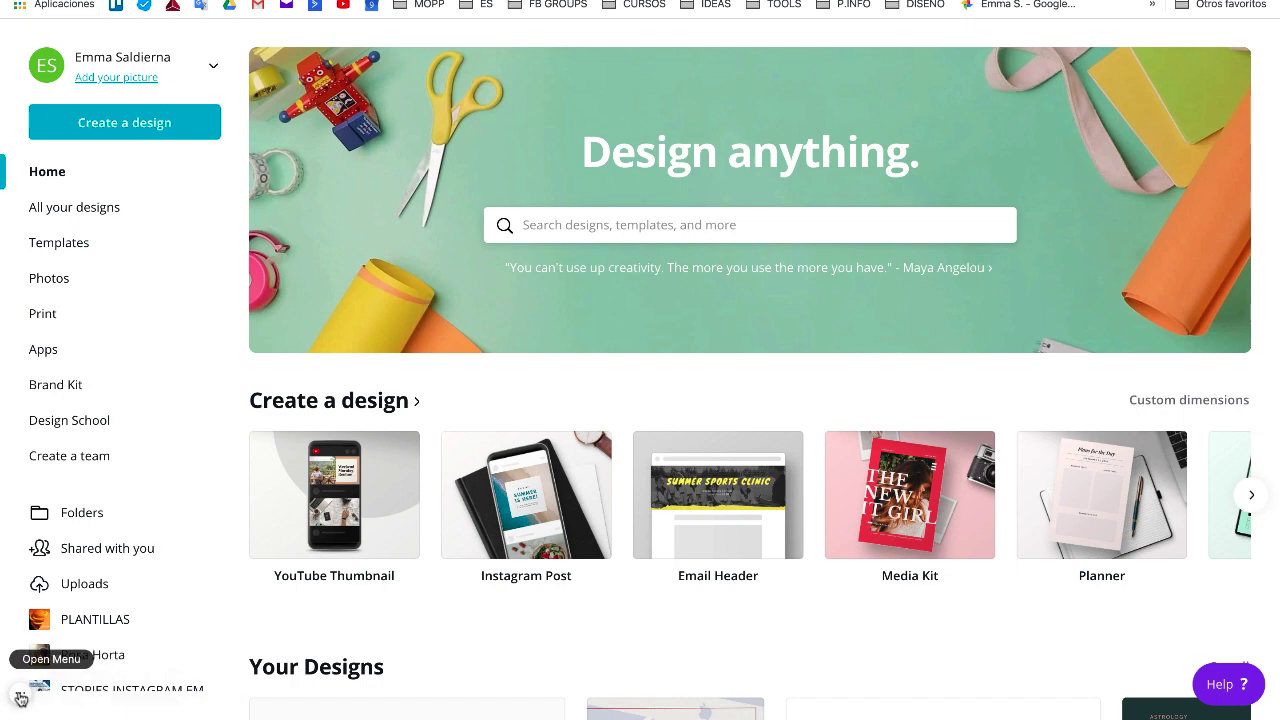
Open and collapse Loom's recording control menu several times, ending with its controls expanded
click(20, 698)
click(20, 698)
click(20, 698)
click(20, 697)
click(20, 697)
click(20, 698)
click(20, 698)
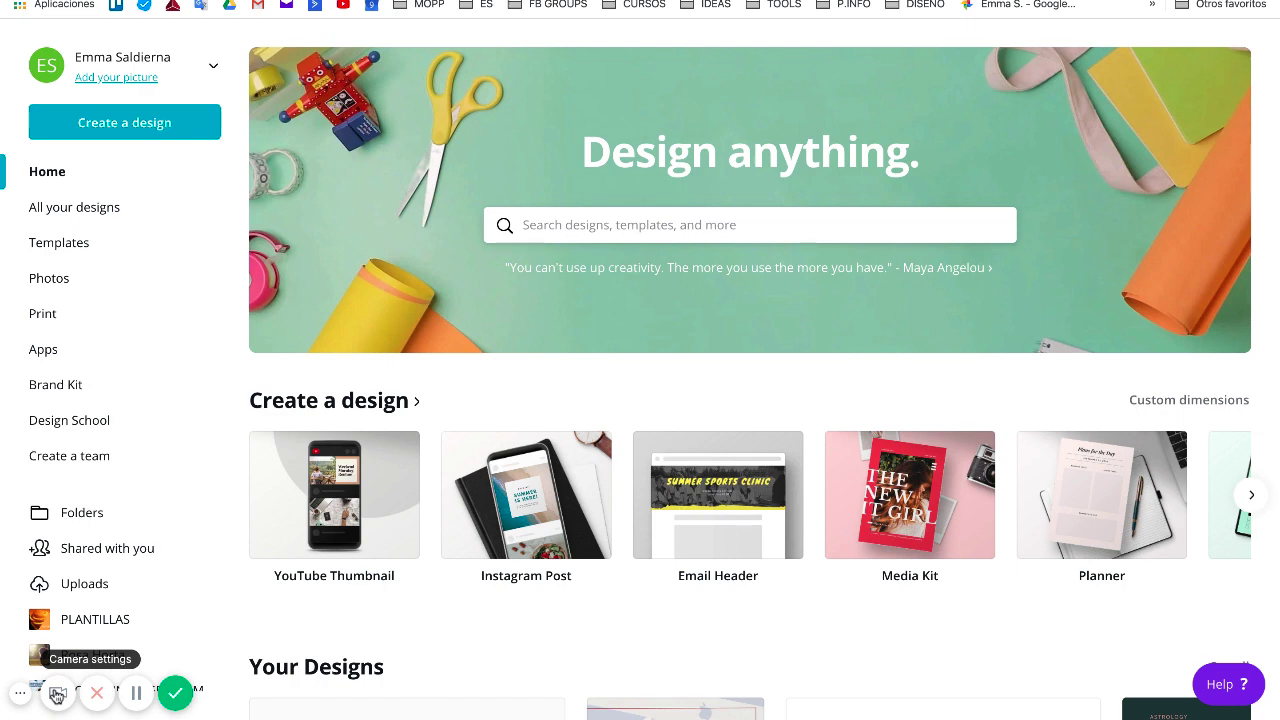
Show the HD Pro Webcam C920 camera bubble in the ongoing recording and remove it again
click(57, 694)
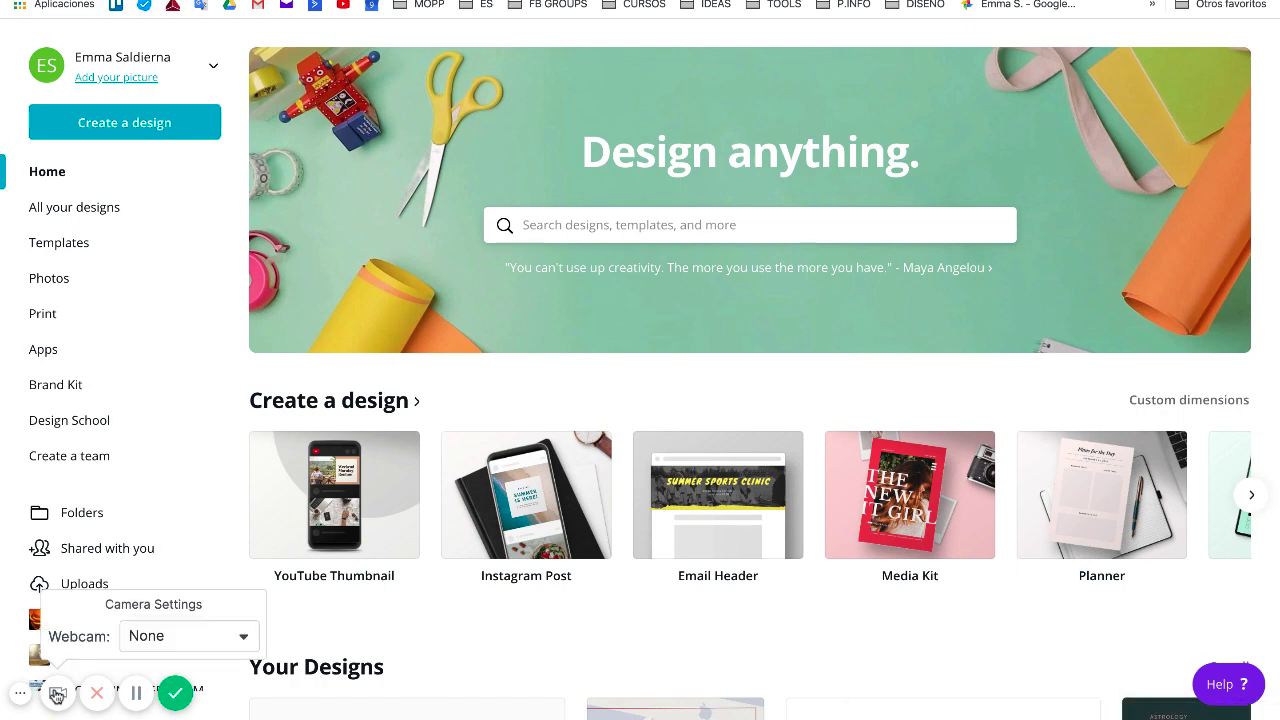
click(232, 637)
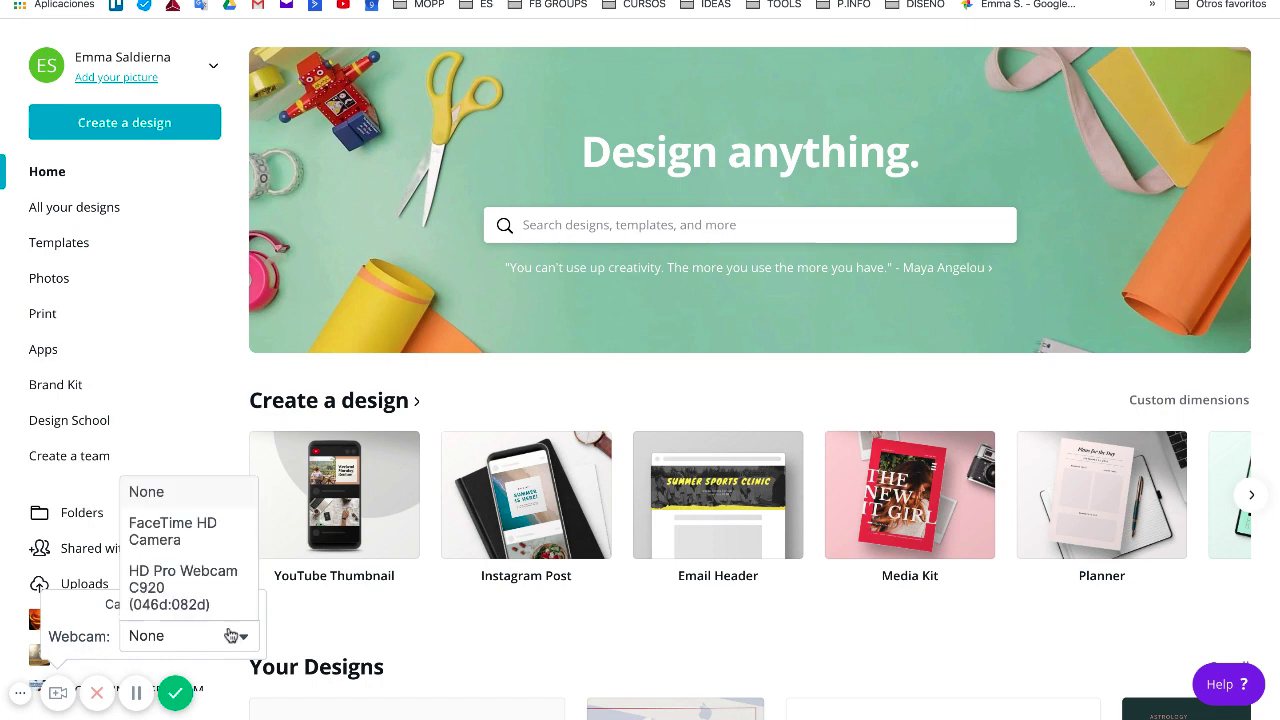
click(181, 580)
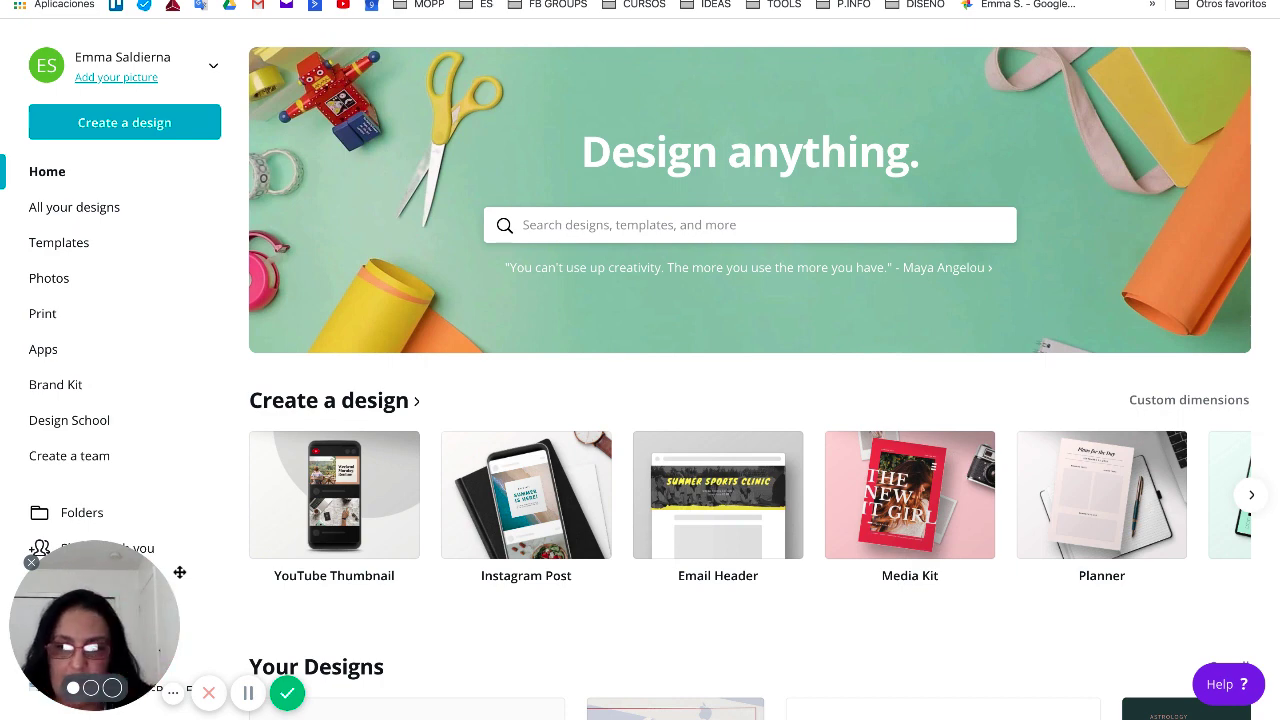
click(31, 562)
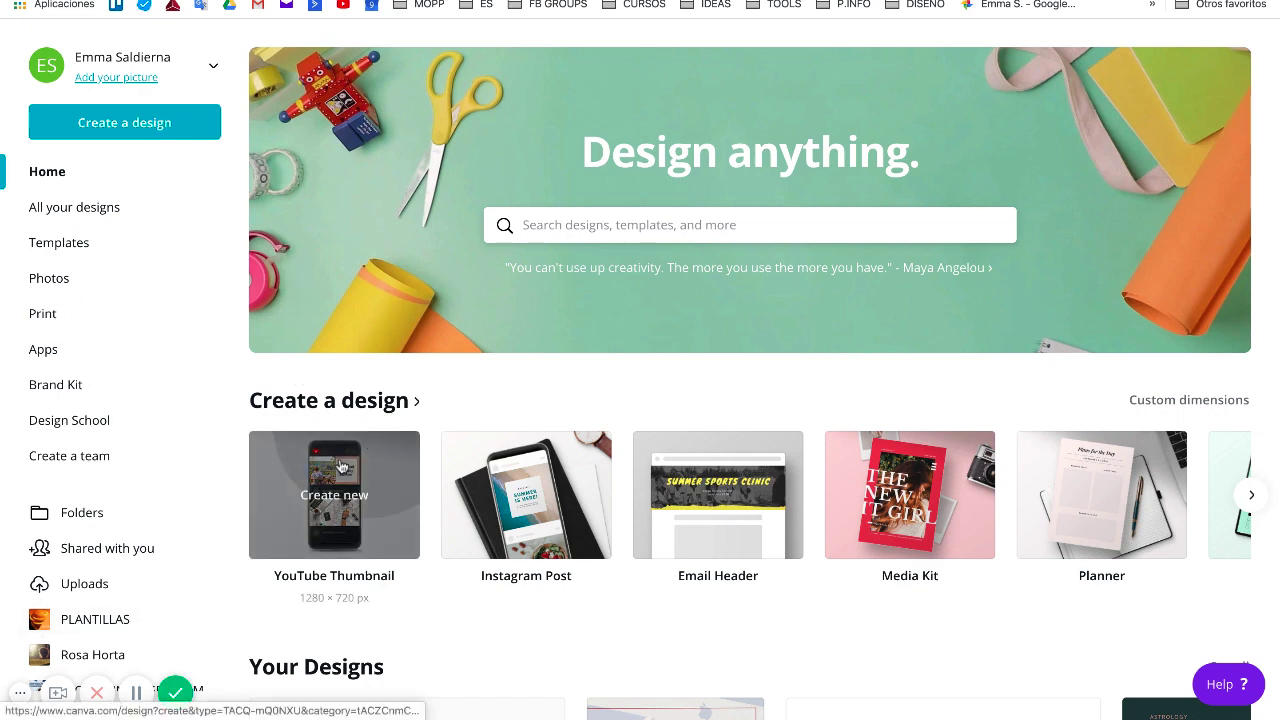
Finish the Loom recording and copy the share link of the resulting video
click(175, 693)
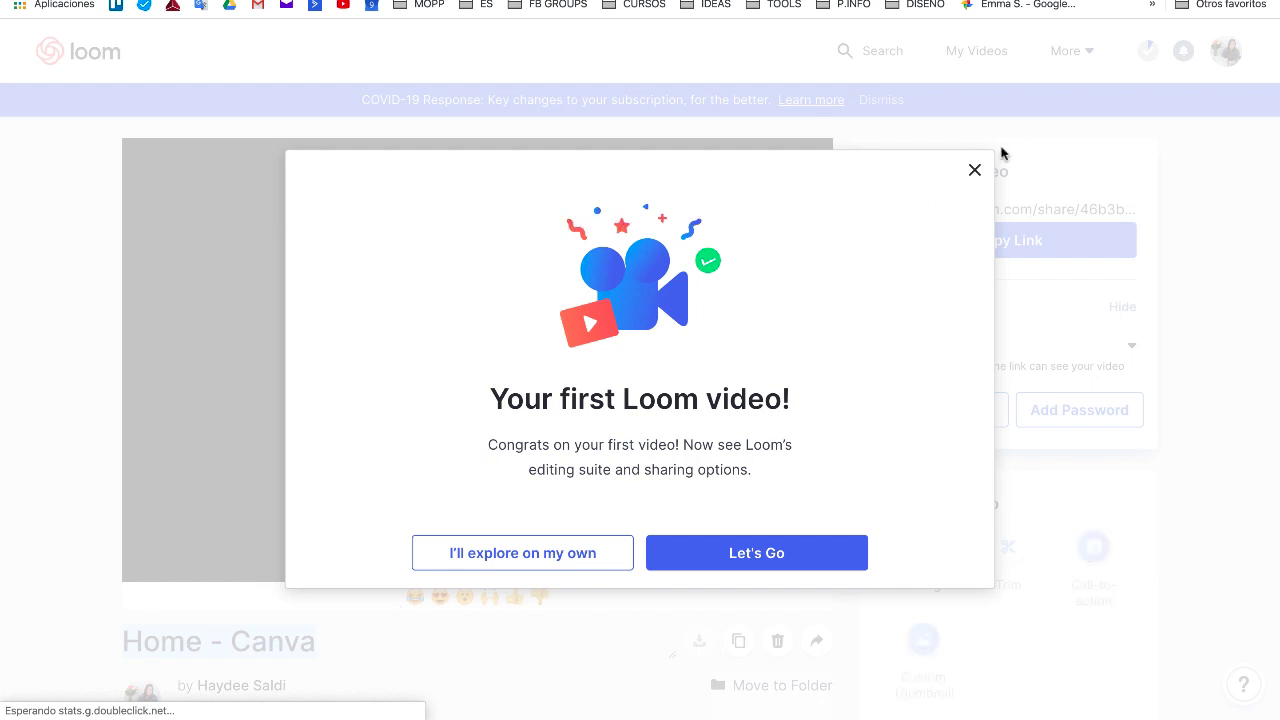
click(974, 170)
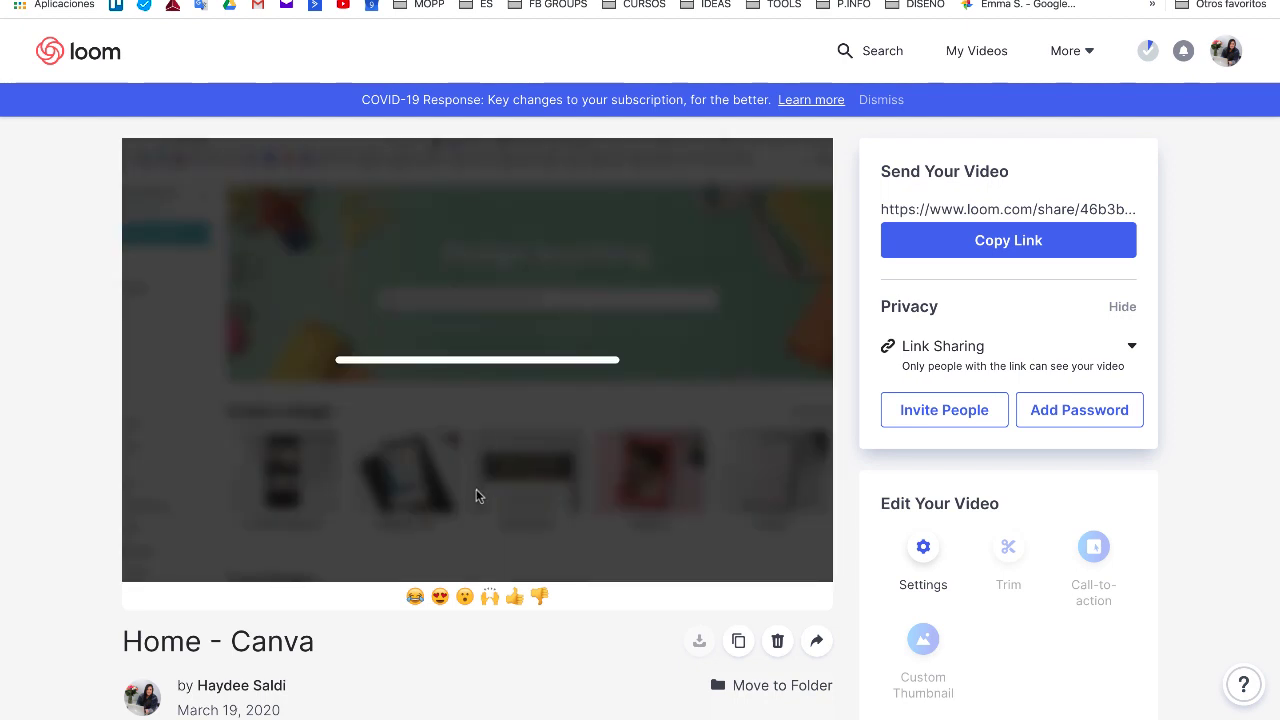
scroll(478, 496, down, 1)
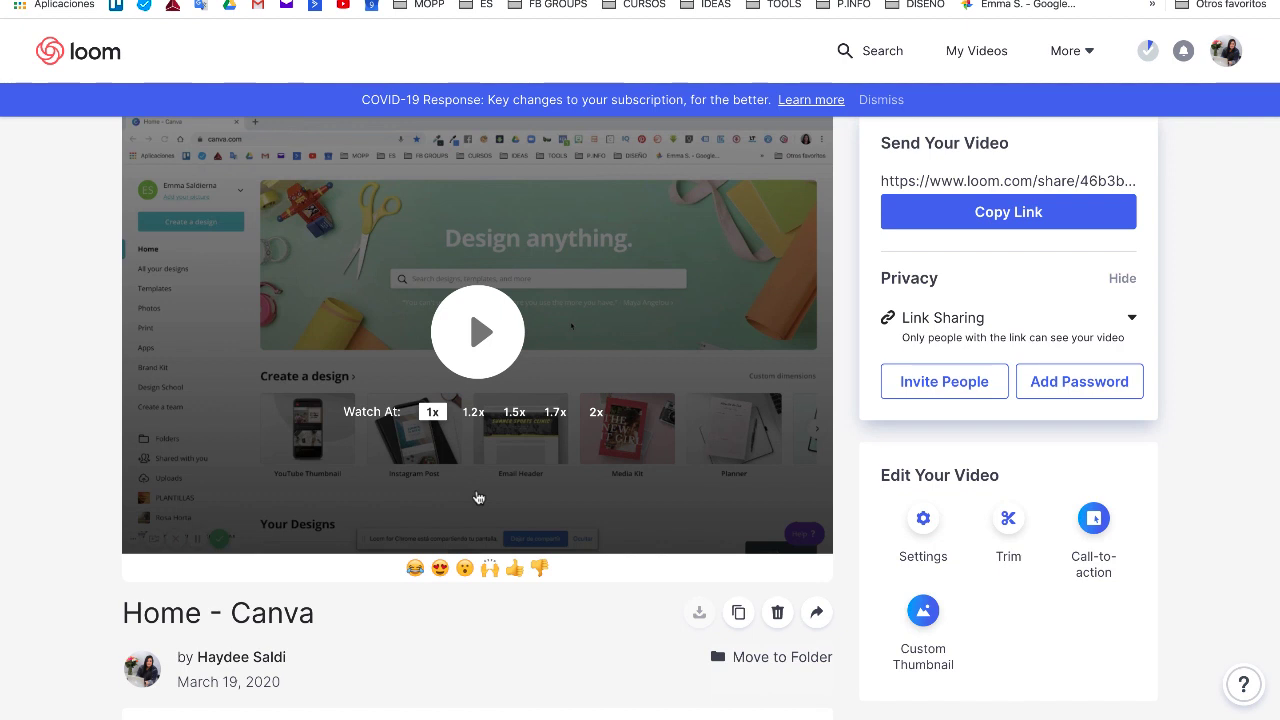
scroll(629, 368, up, 1)
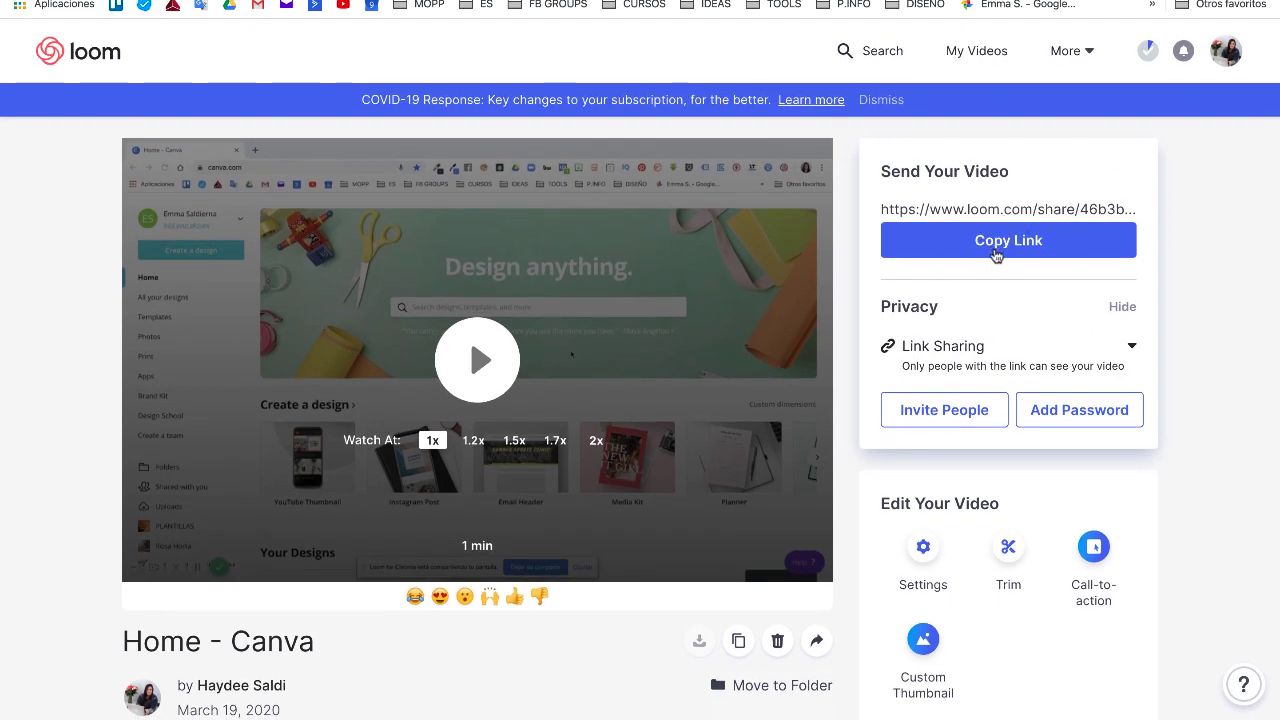
click(997, 253)
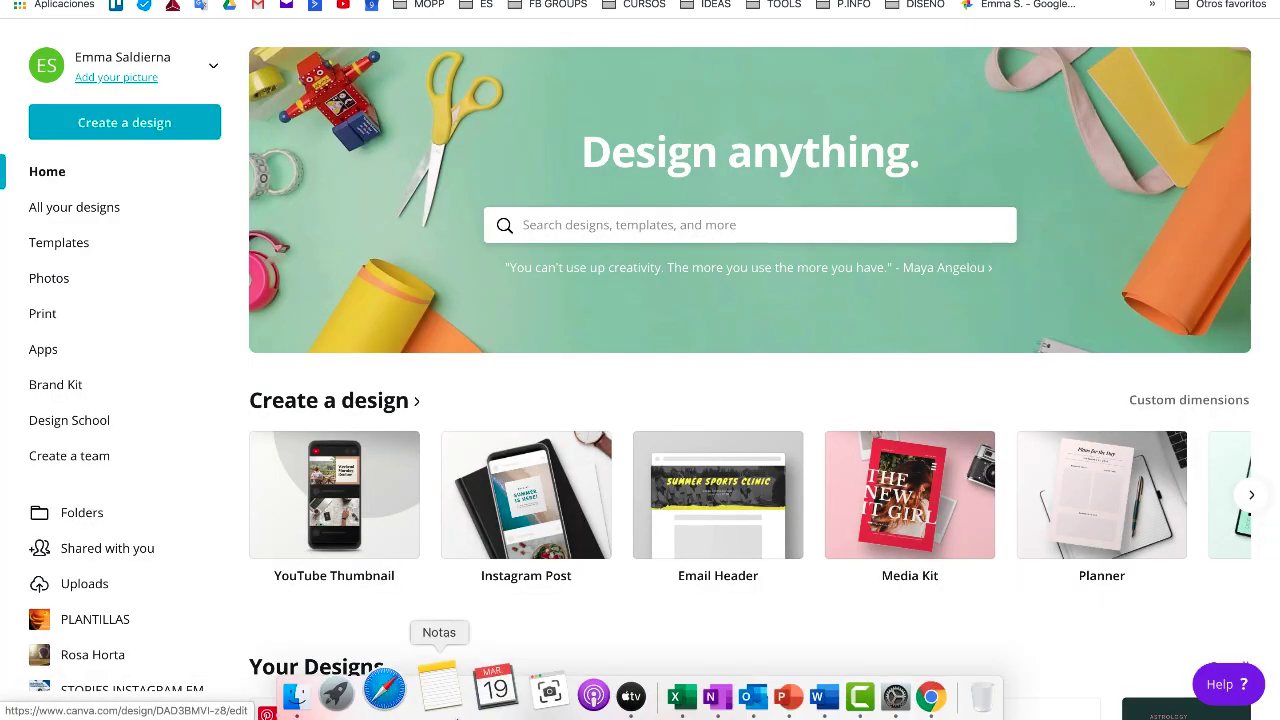
Switch to Finder and open the Loom desktop app from the Aplicaciones folder
click(315, 692)
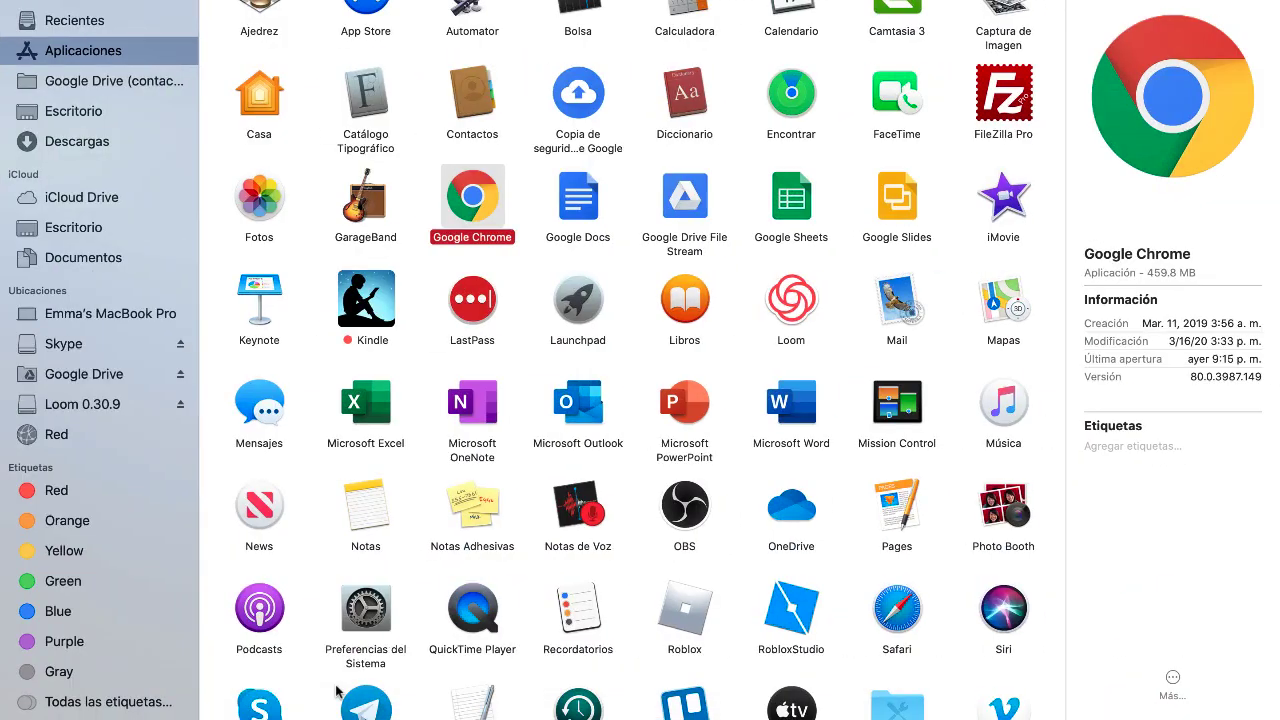
scroll(390, 320, down, 5)
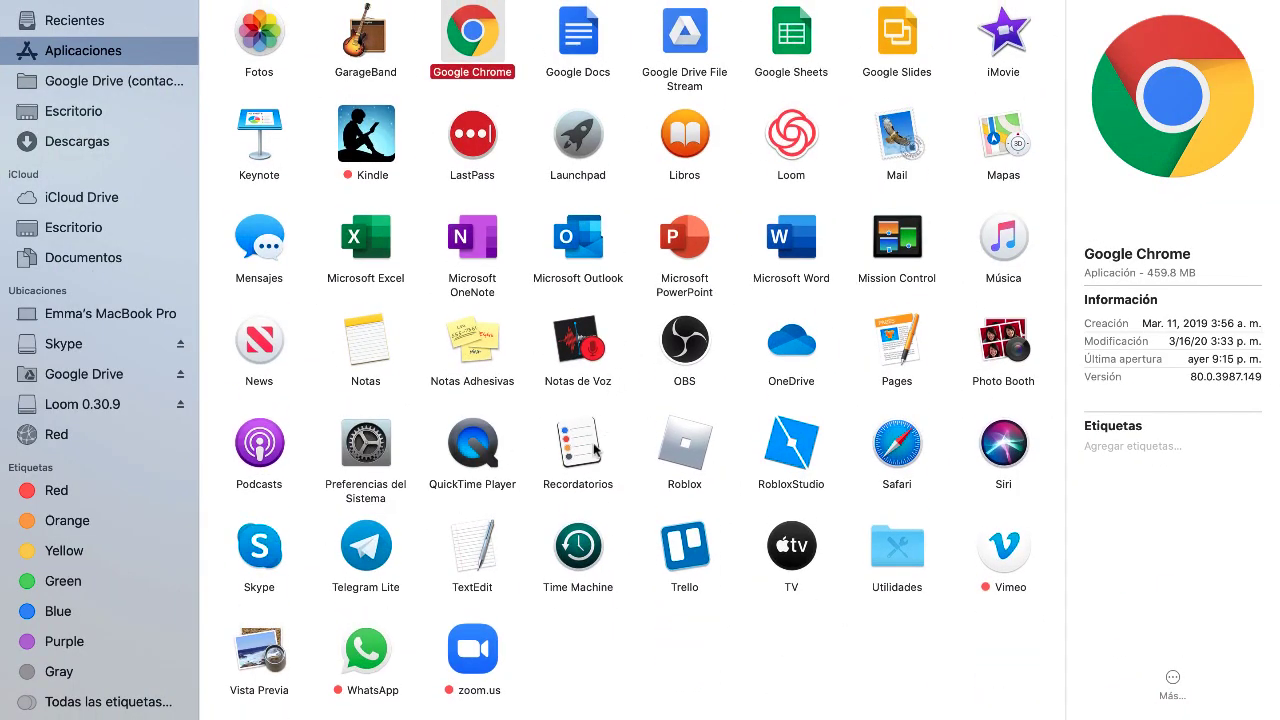
scroll(546, 504, up, 2)
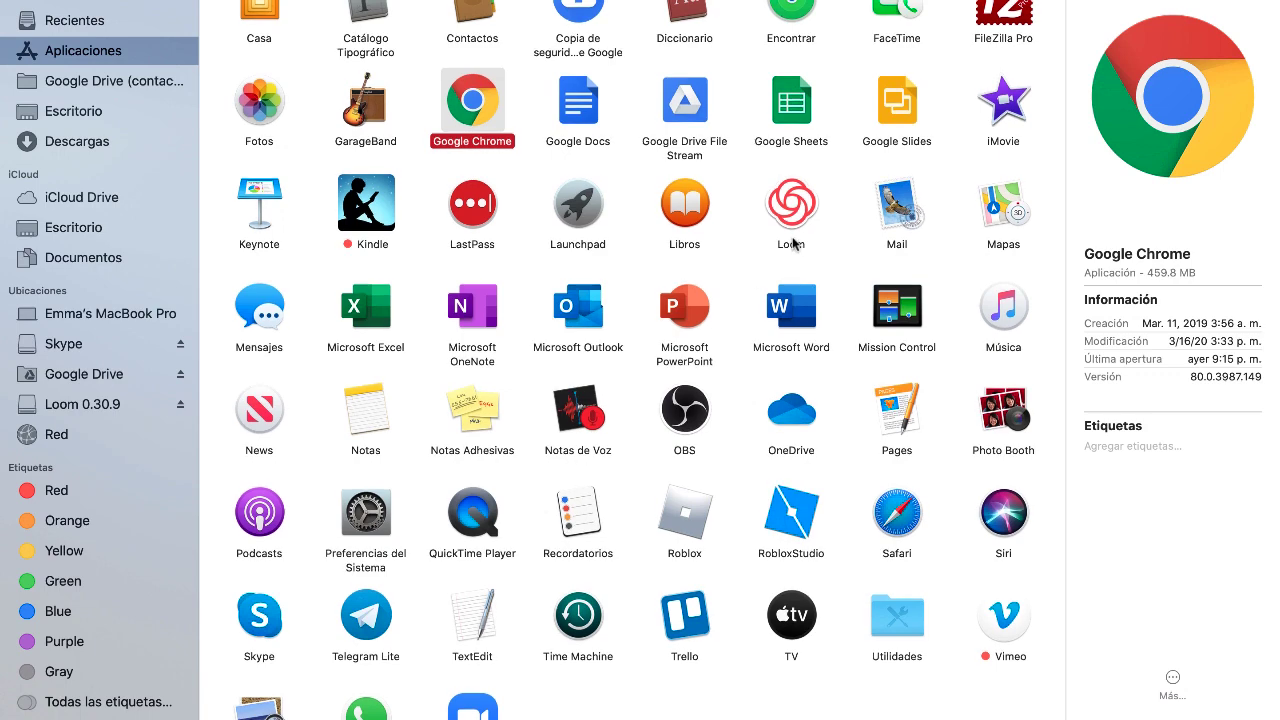
scroll(737, 294, up, 3)
scroll(737, 292, down, 6)
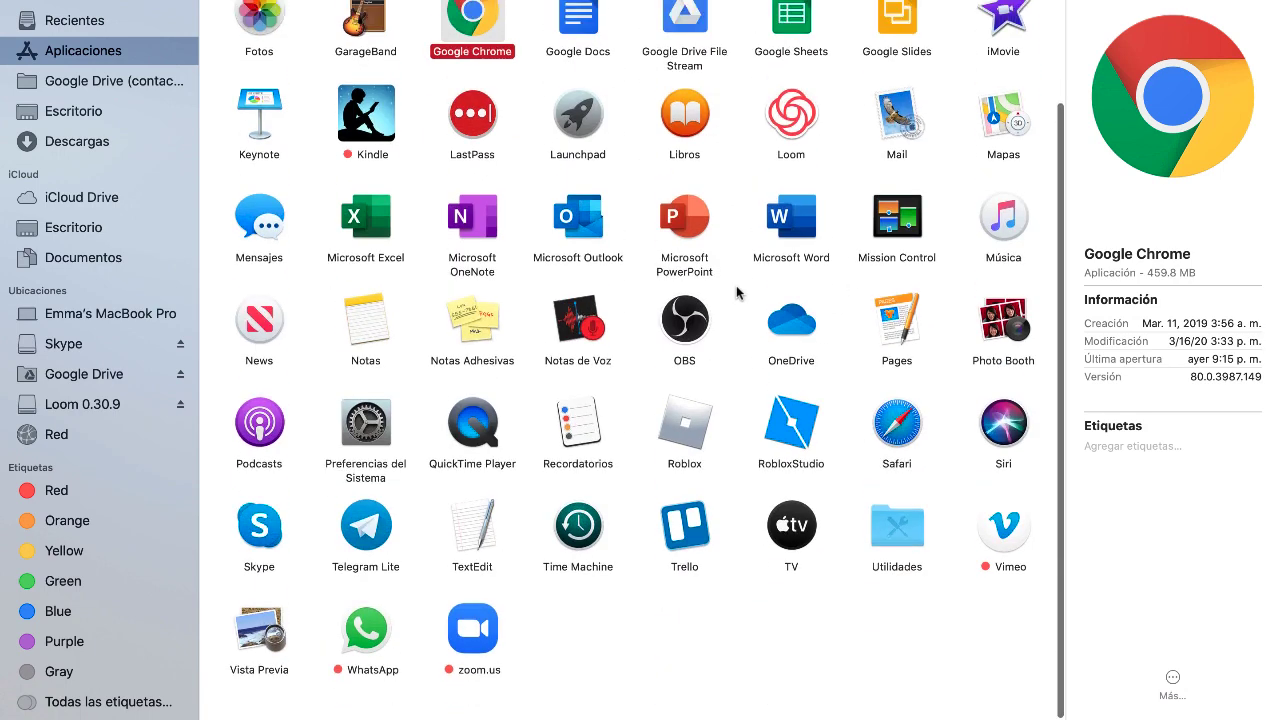
scroll(736, 292, up, 1)
click(798, 138)
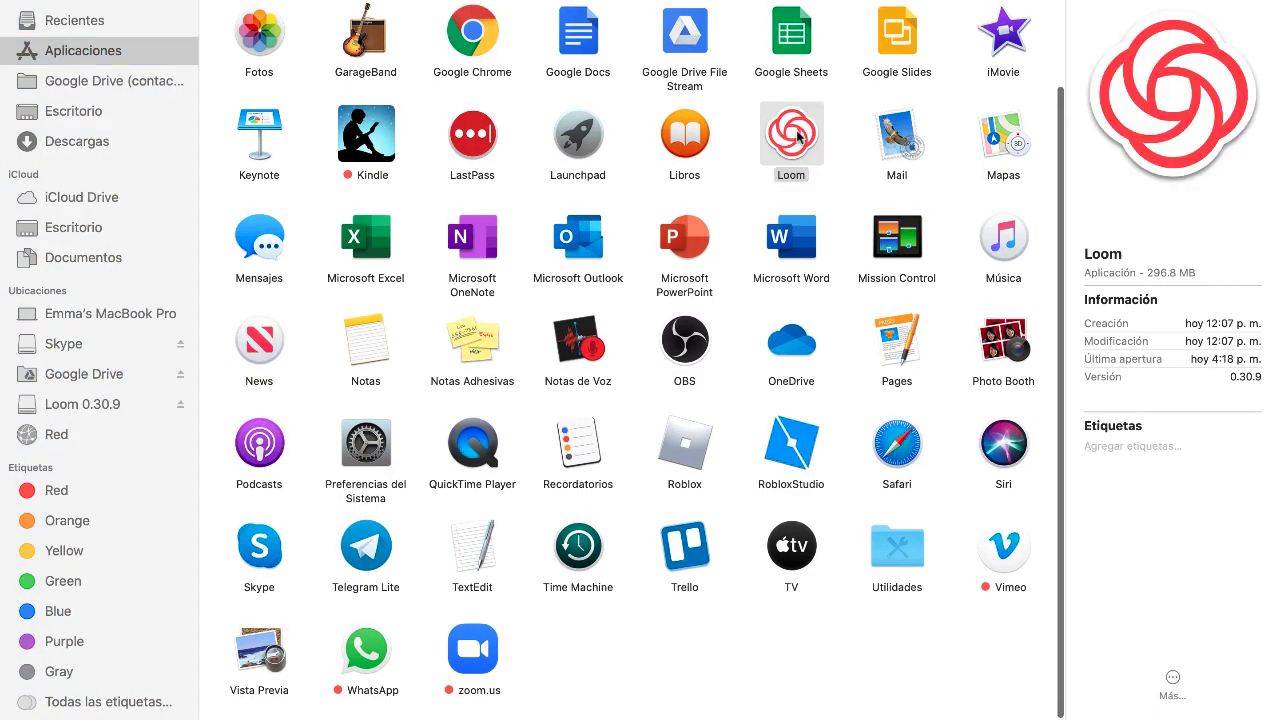
double_click(798, 138)
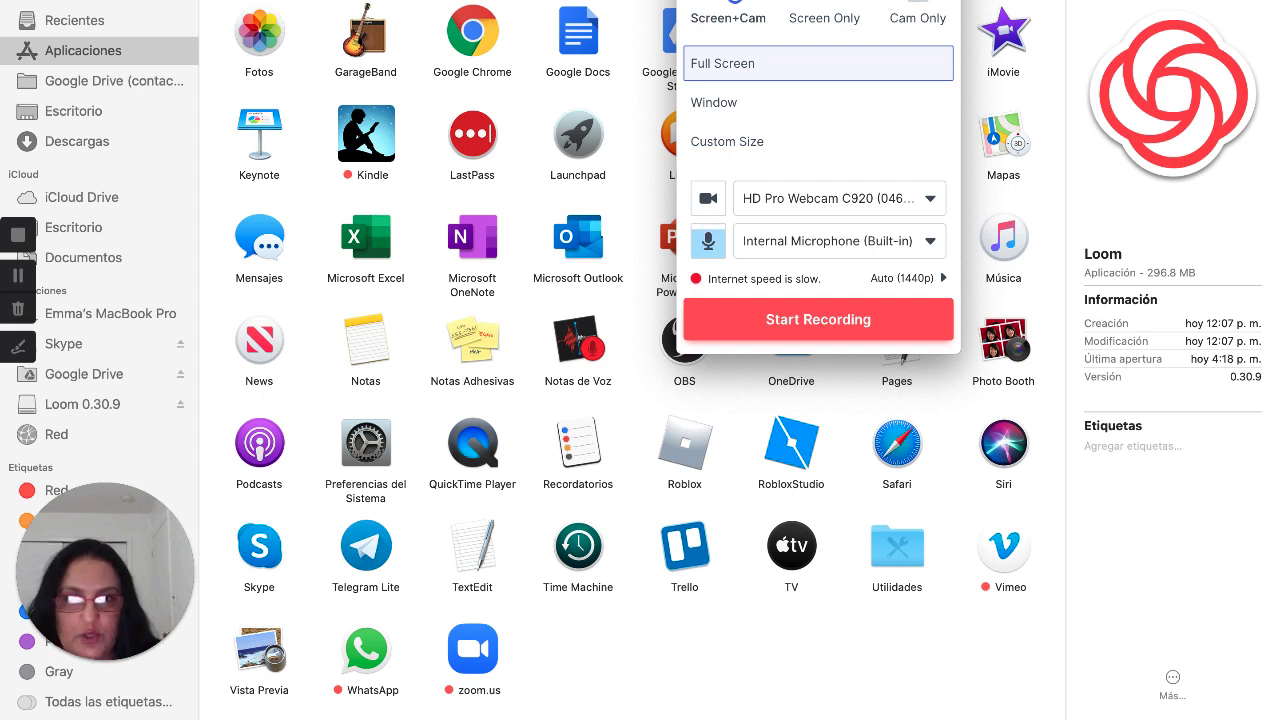
key(Escape)
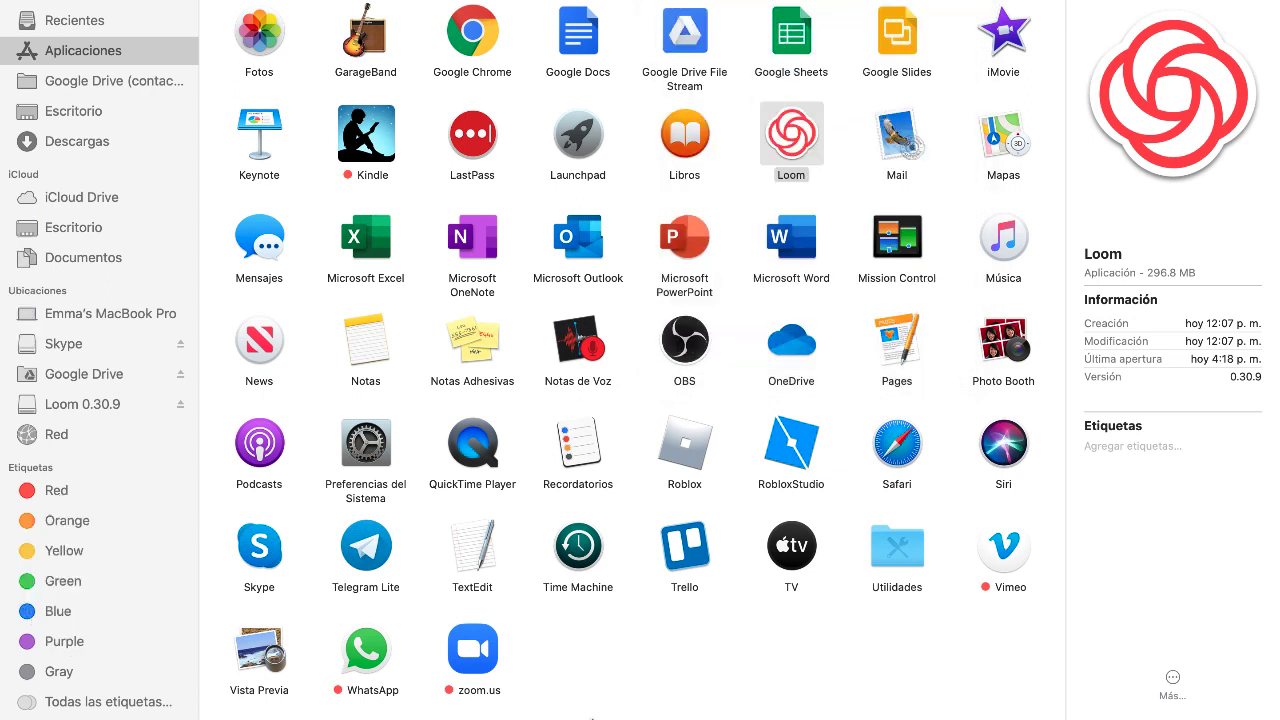
double_click(787, 143)
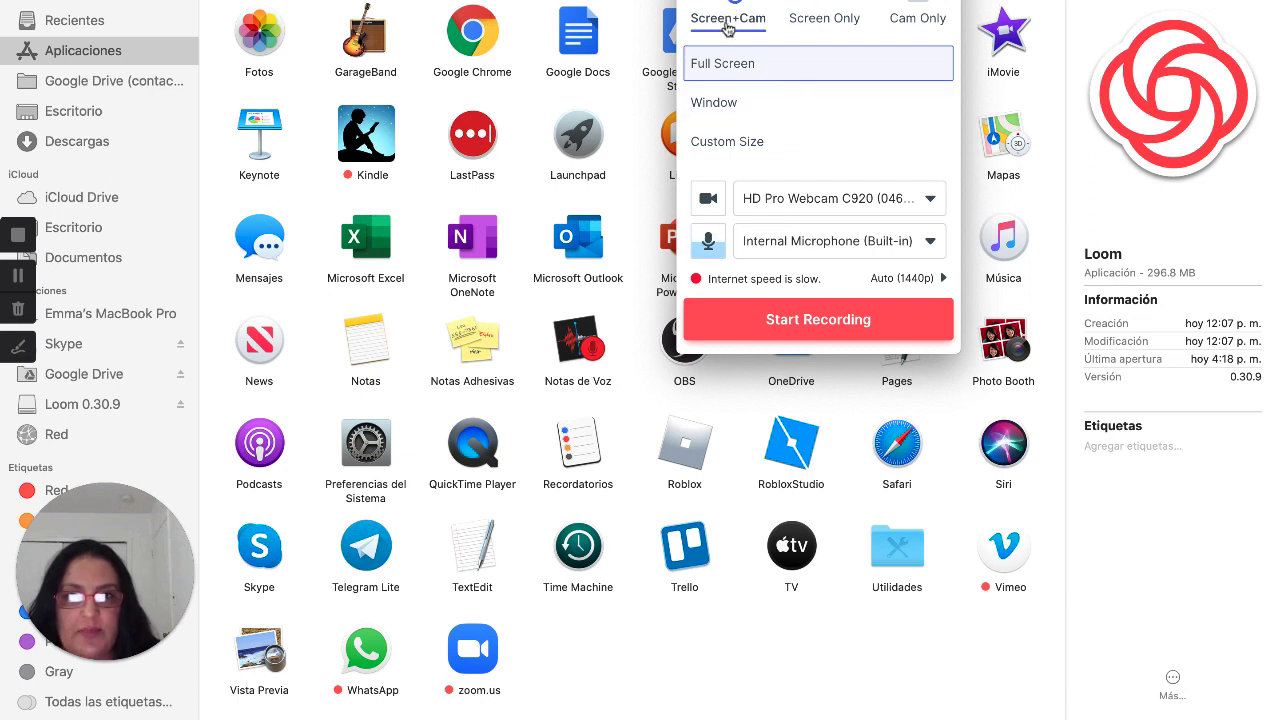
Try the Screen Only mode, switch to Cam Only and review the available cameras
click(838, 12)
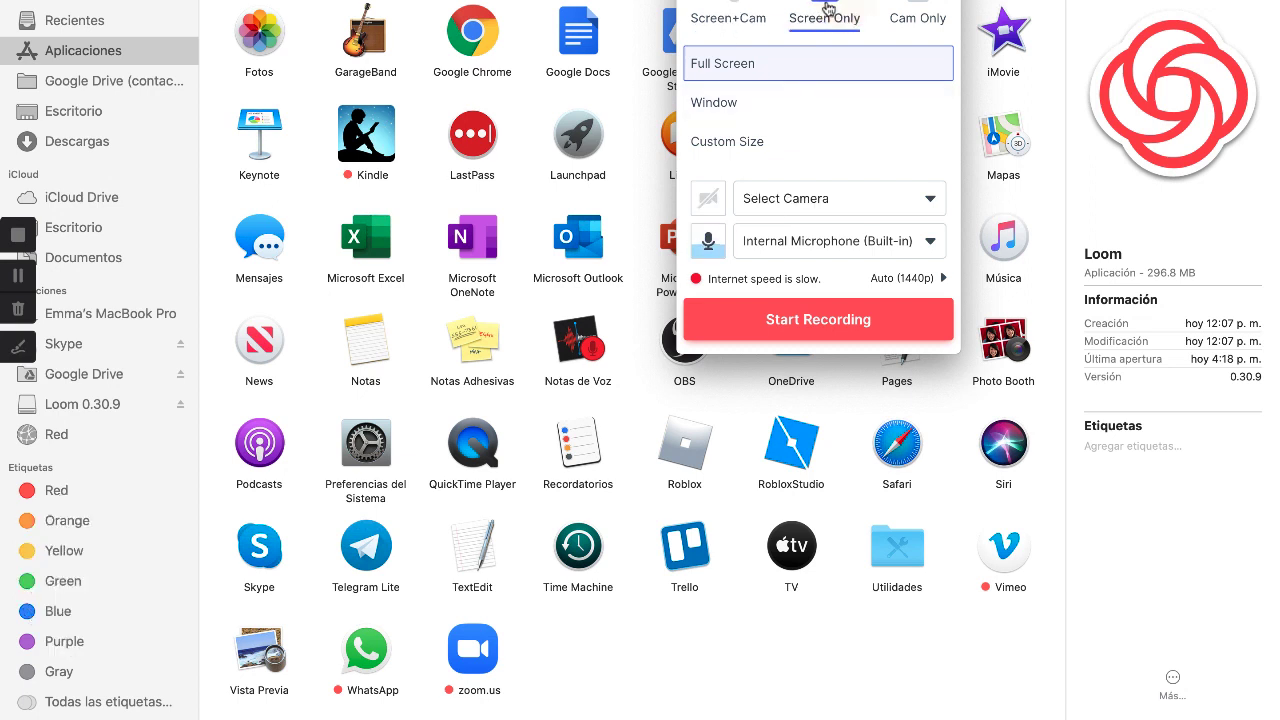
click(917, 12)
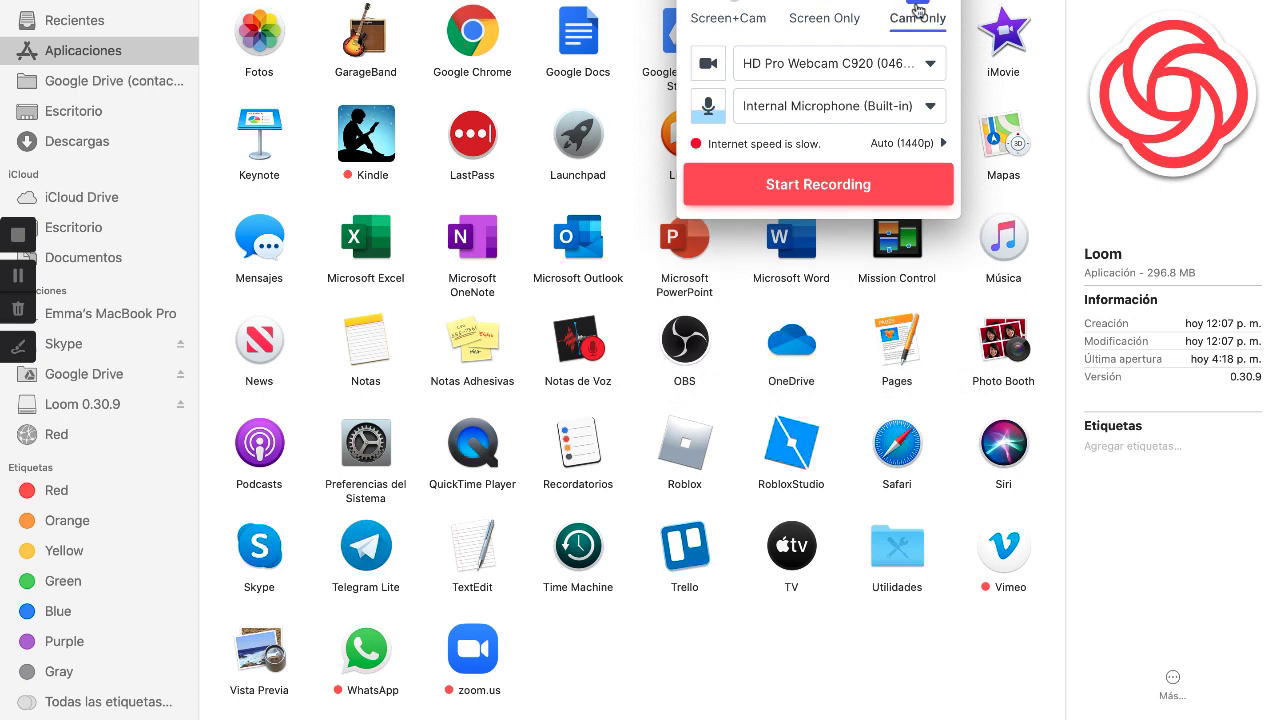
click(937, 68)
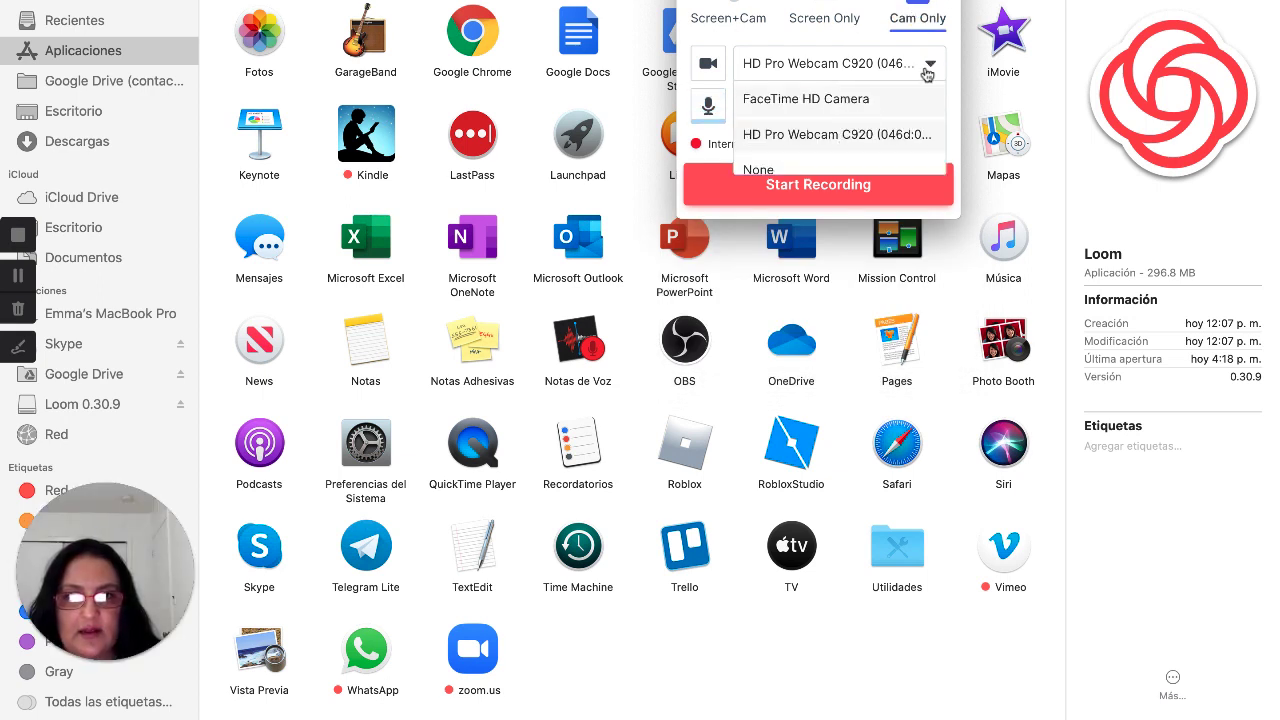
click(927, 68)
Set the audio source to Microphone (0bda:4937) and start the camera-only recording
click(925, 106)
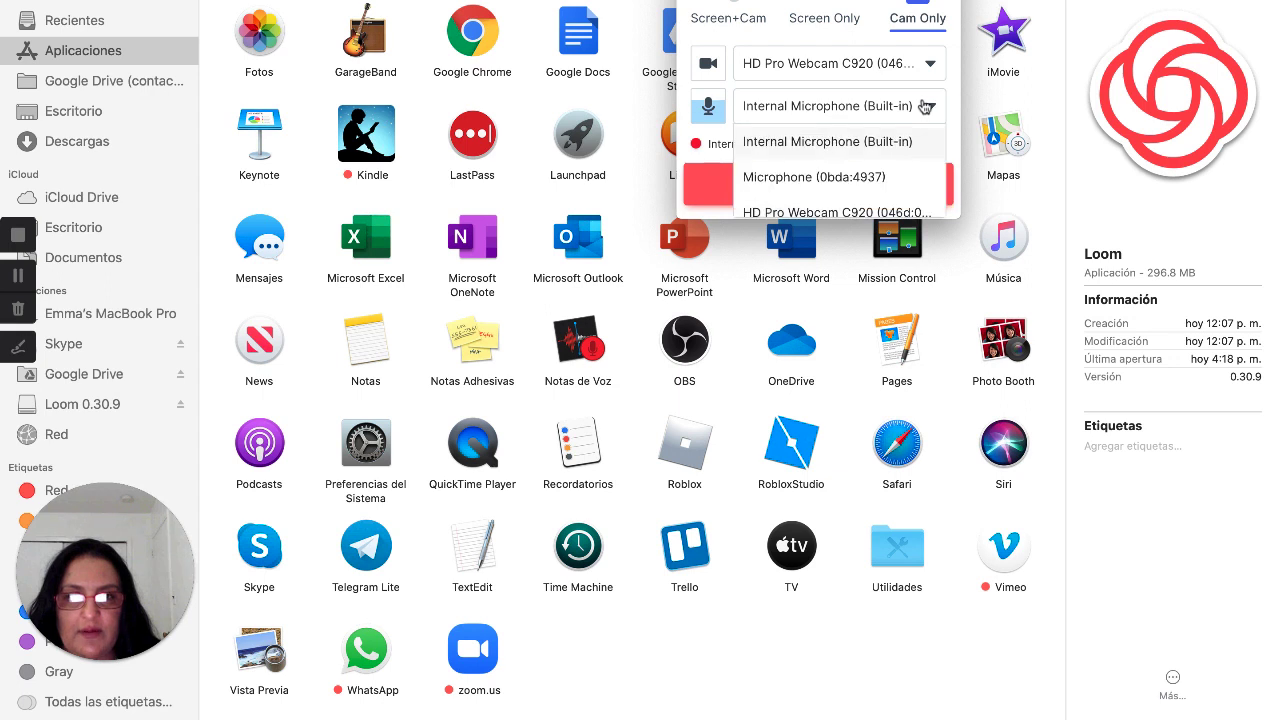
click(823, 177)
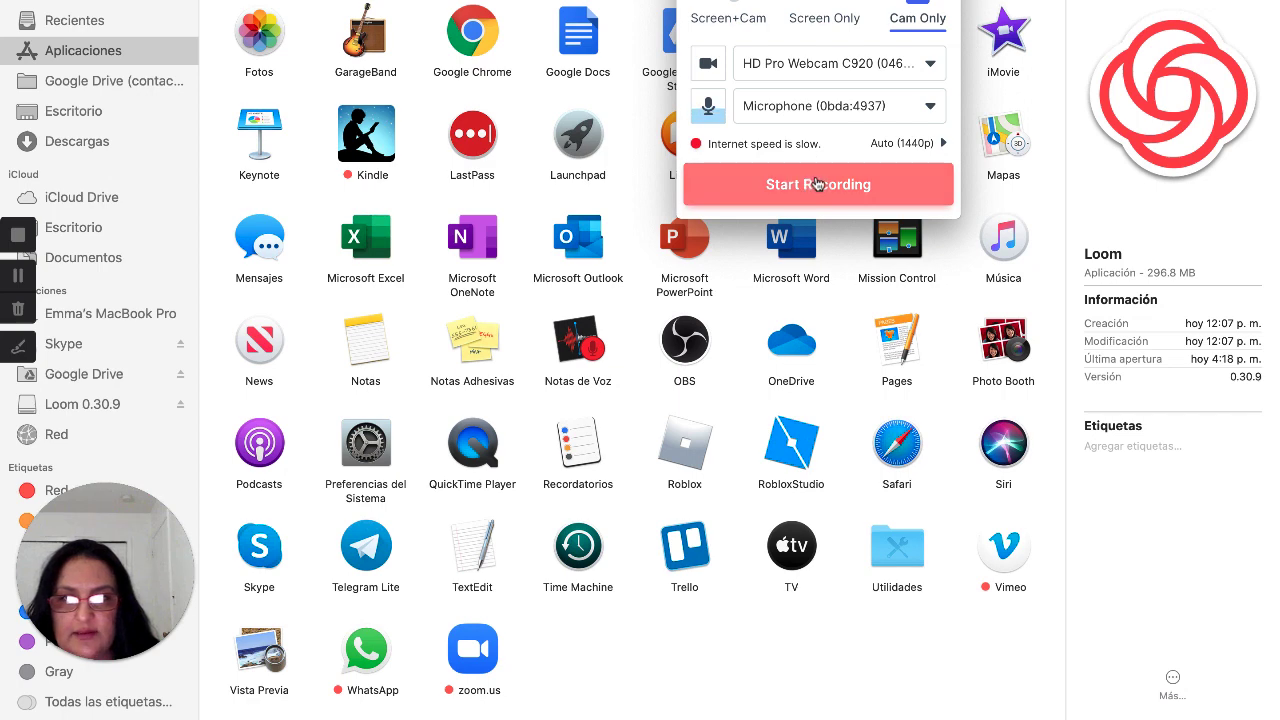
click(818, 184)
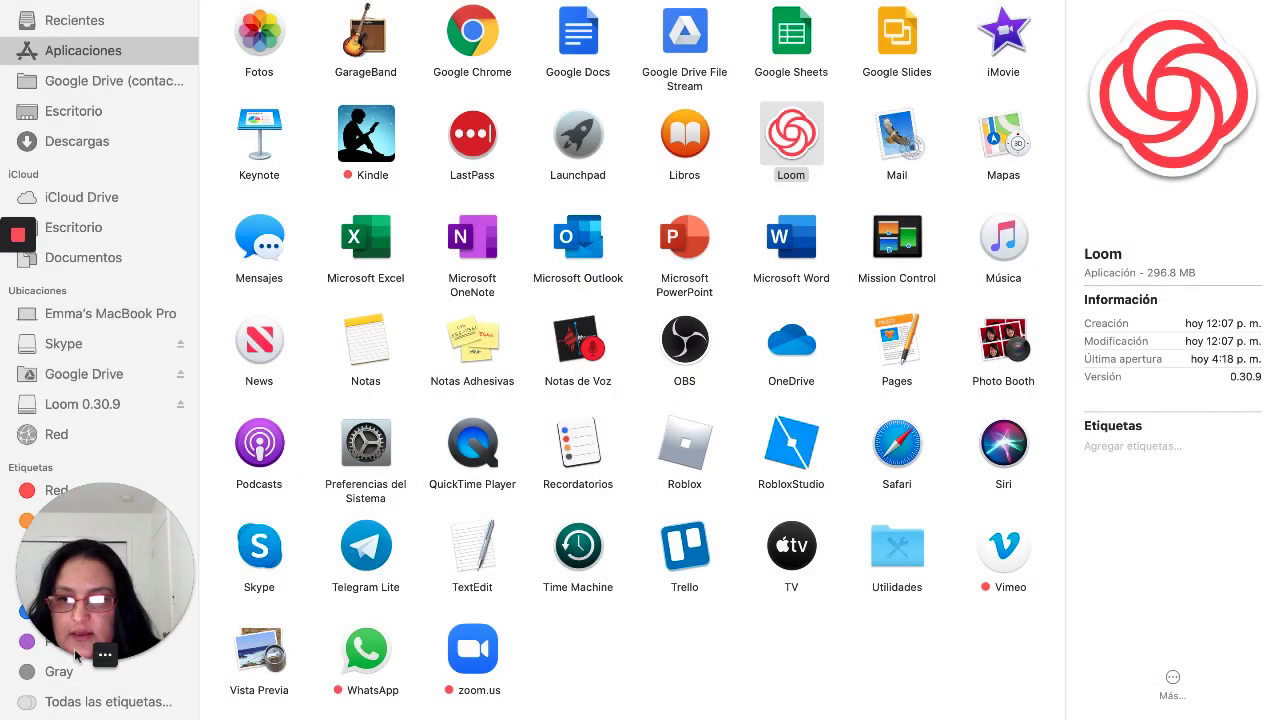
Enlarge the camera view to full screen and return it to the small circle
mouse_move(103, 660)
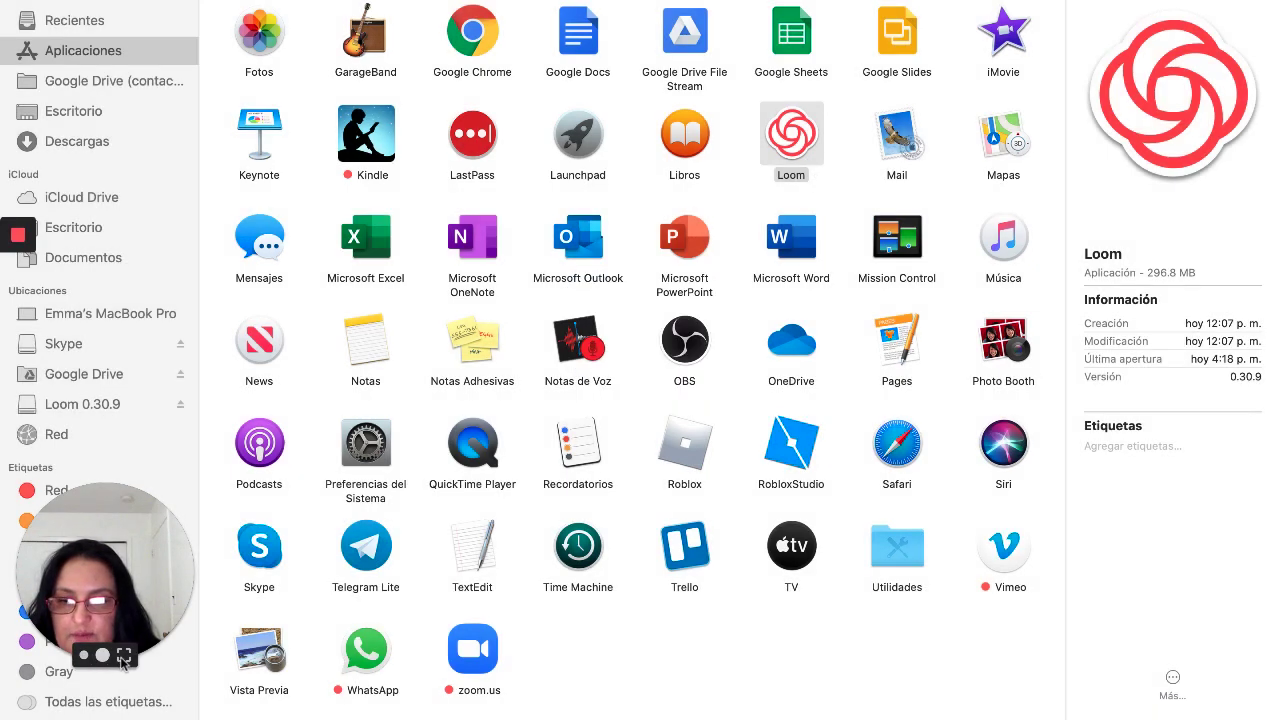
click(123, 655)
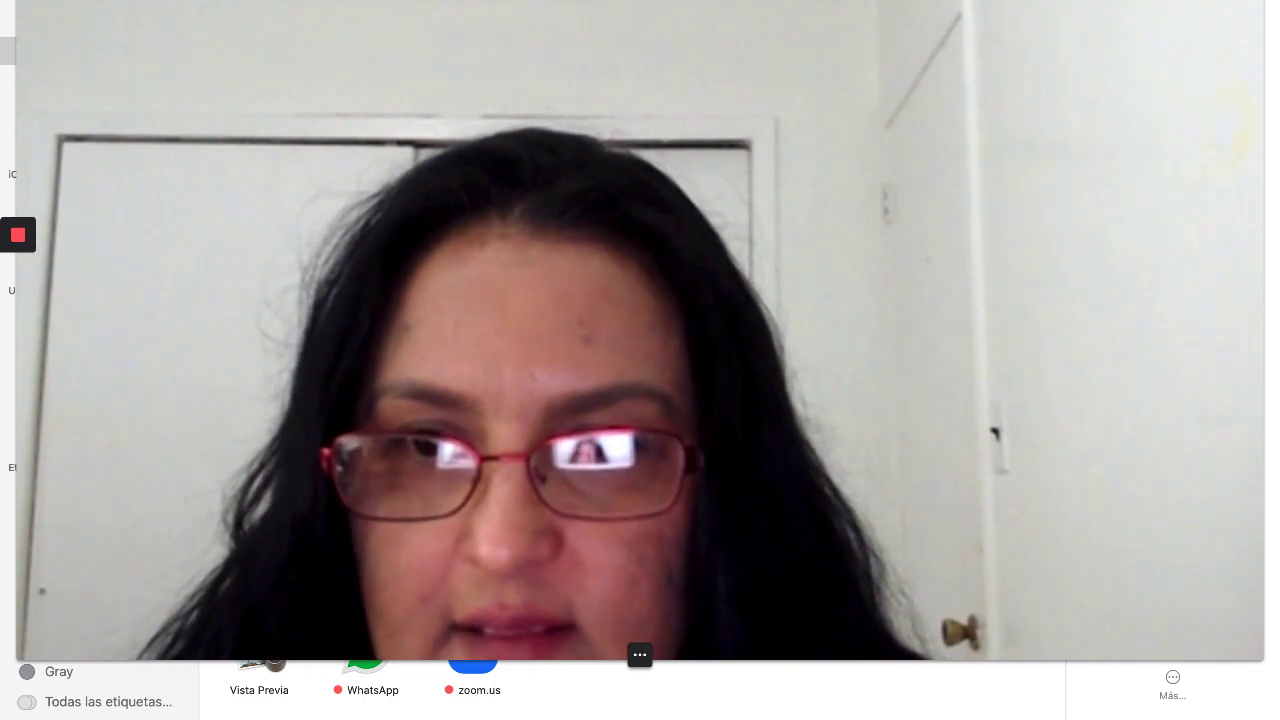
click(622, 654)
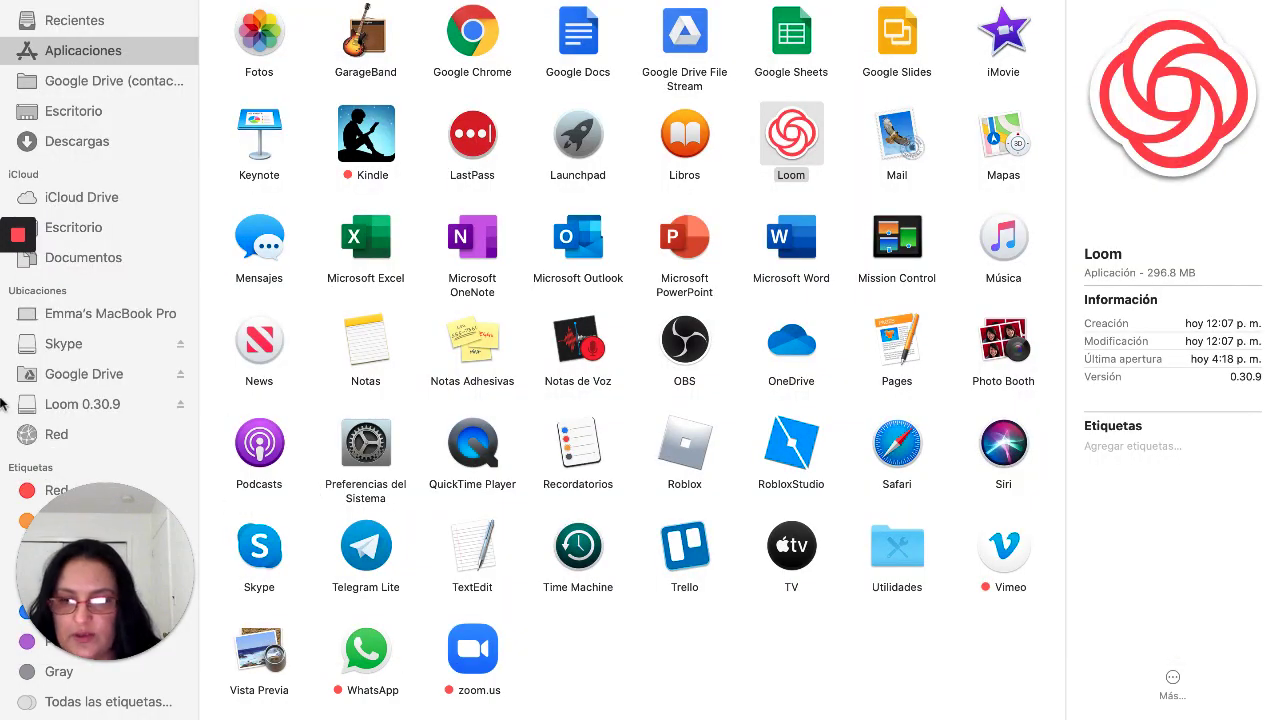